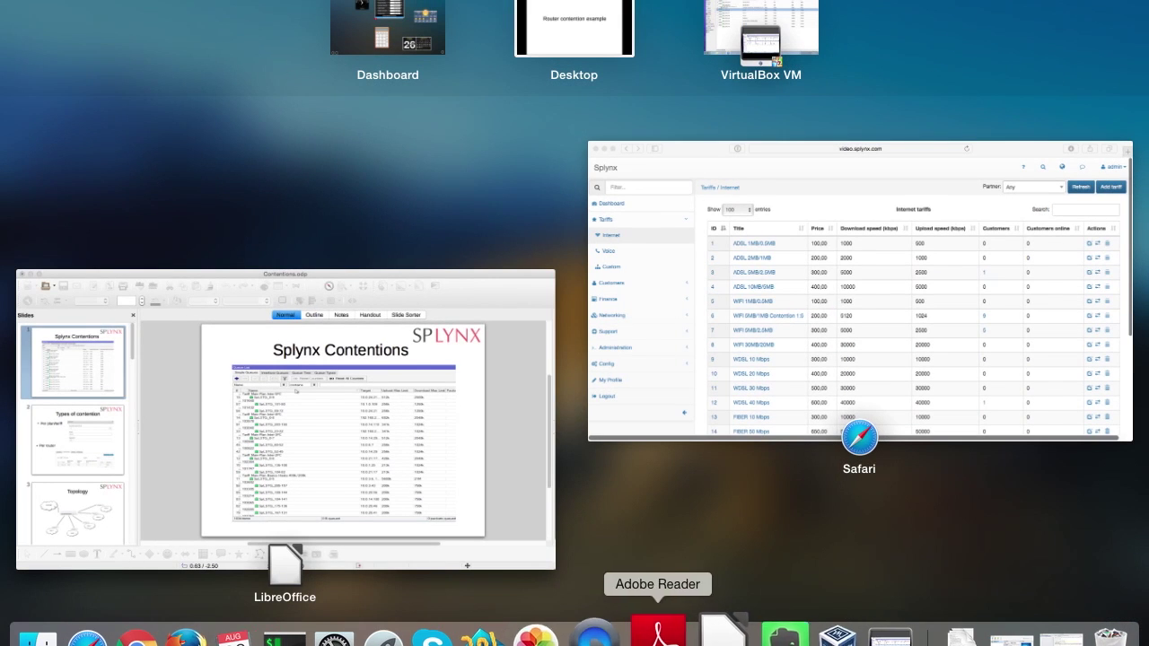
Step: Bring WinBox's Queue List forward and select the SpLSQ_13-56 and SpLSS_10-4 queues
click(862, 633)
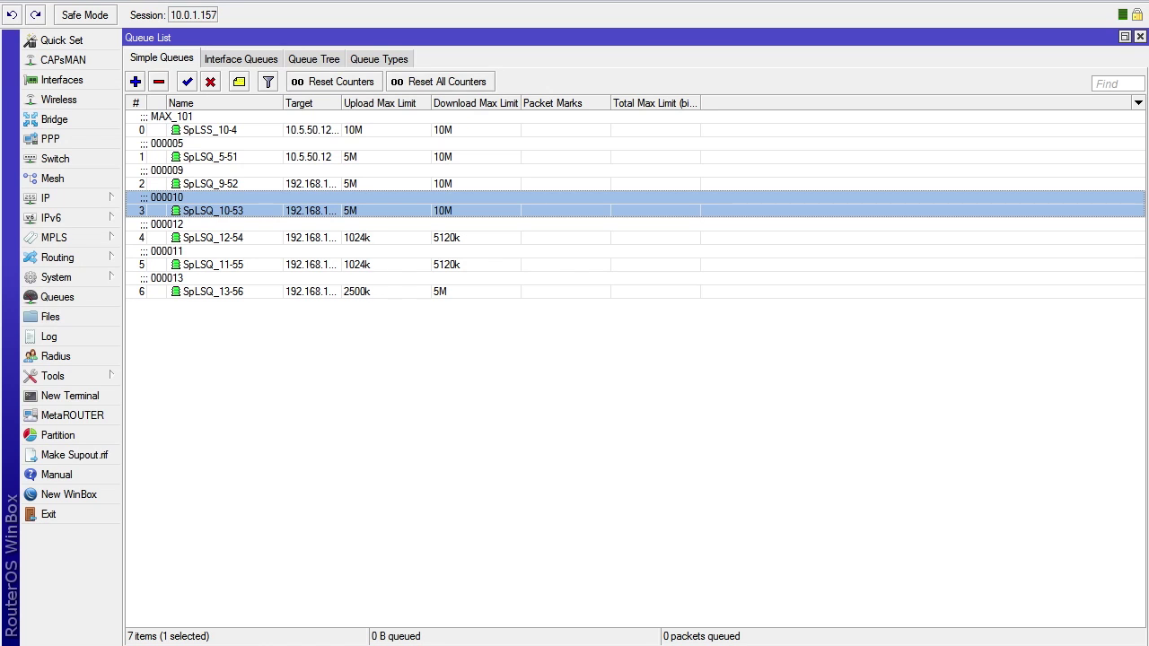
click(414, 292)
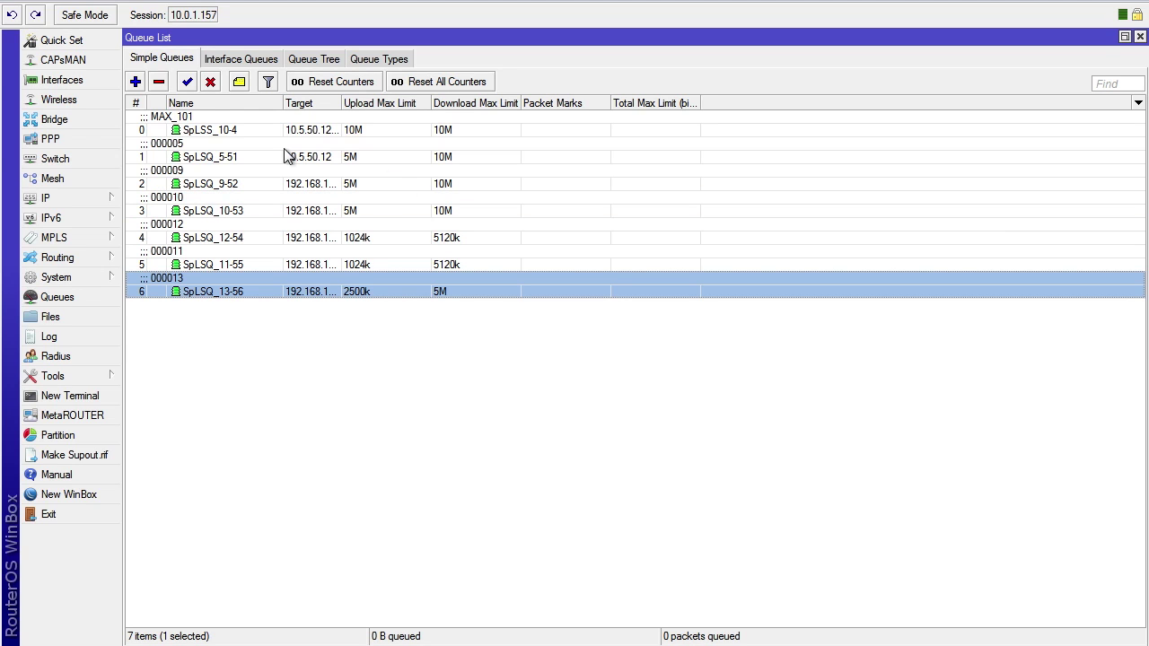
click(259, 132)
click(381, 372)
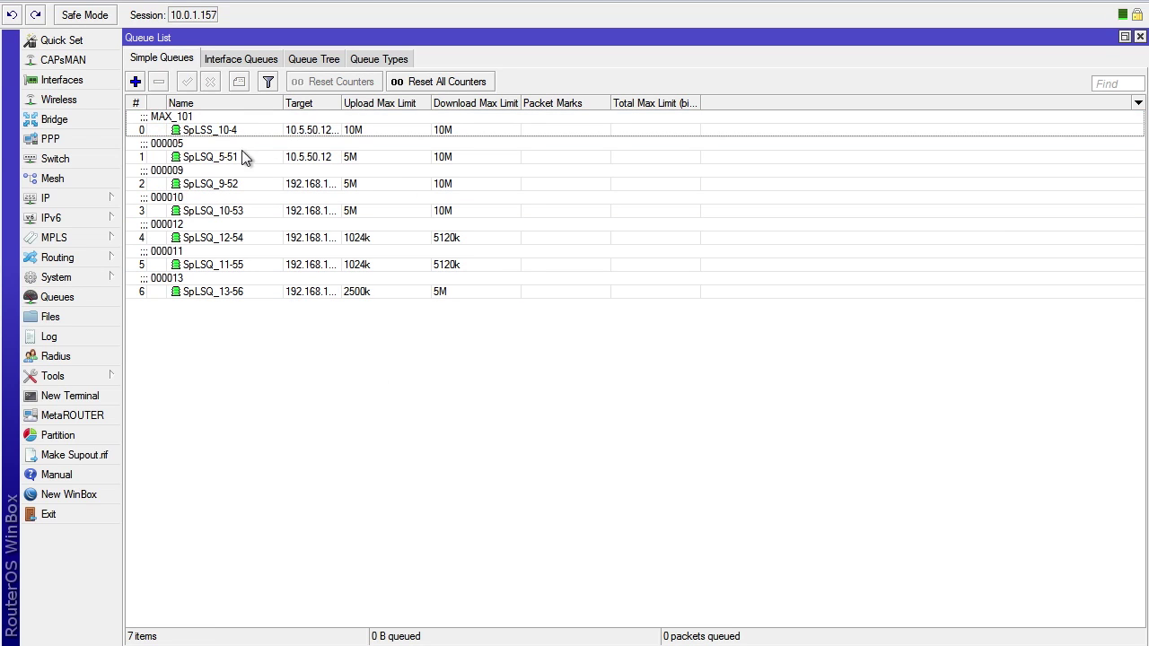
click(216, 133)
Step: Sort the queues by name descending, then show the overview of all windows
click(206, 104)
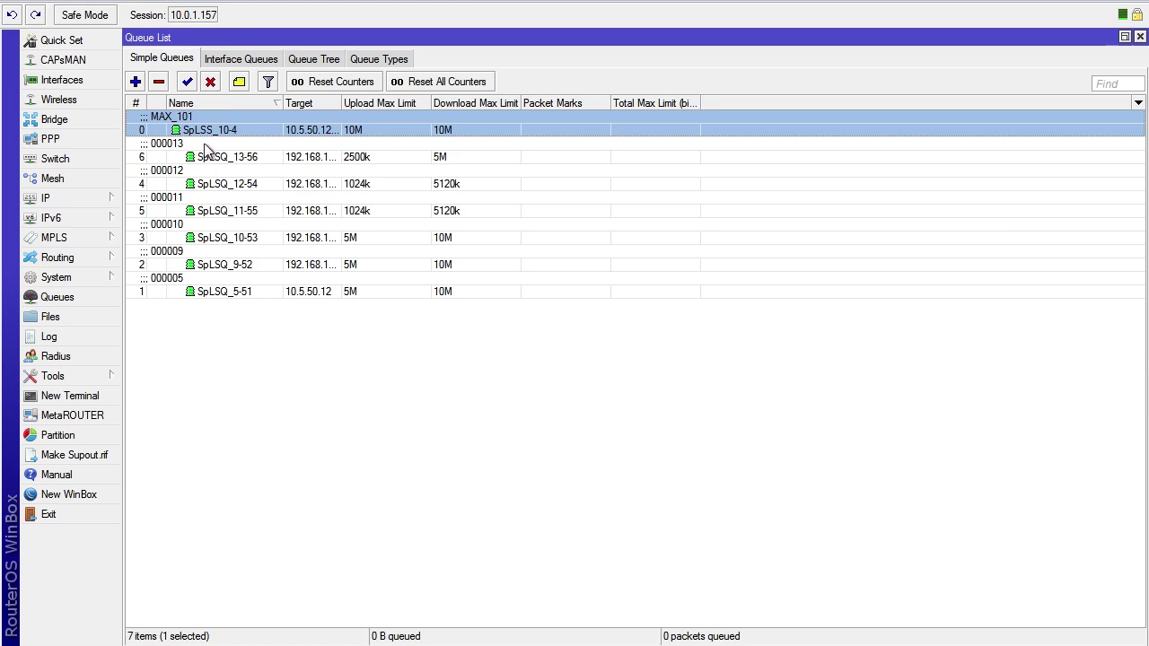
click(296, 356)
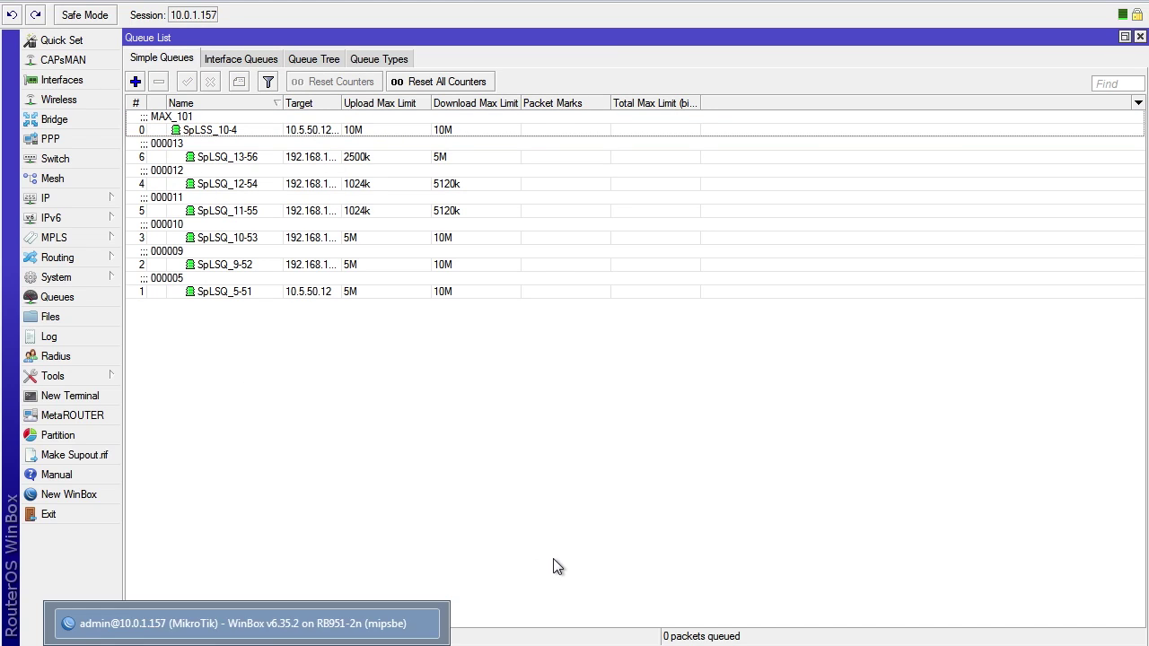
key(ctrl+Up)
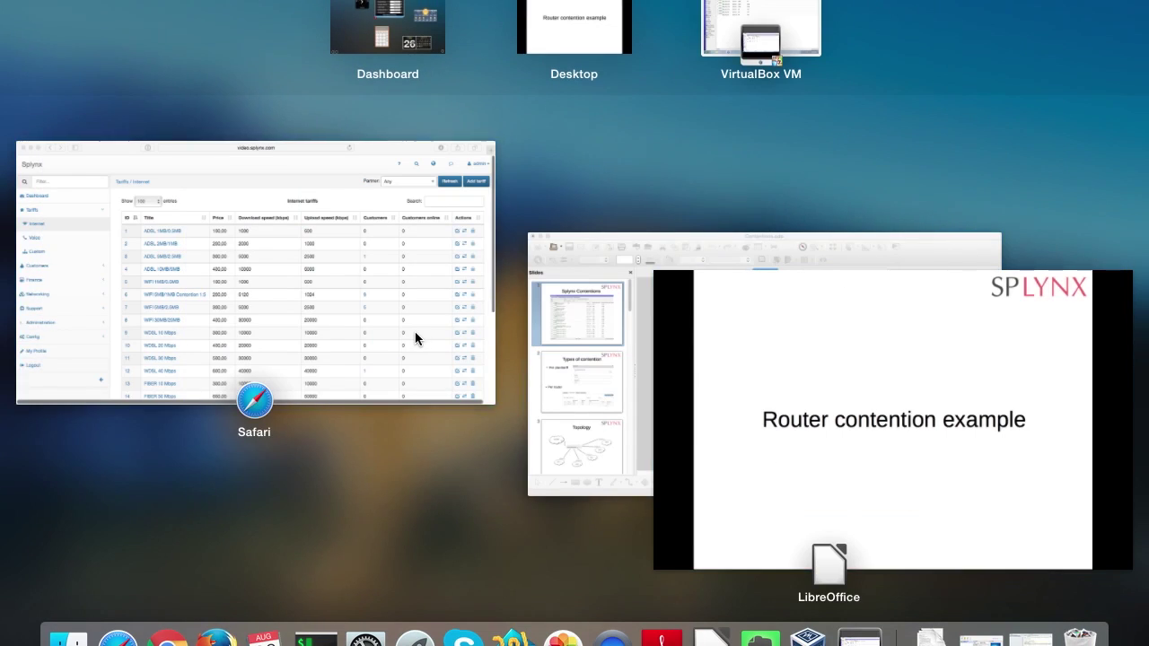
Step: In Splynx, open Router 101 from Networking > Routers > List
click(415, 331)
click(77, 359)
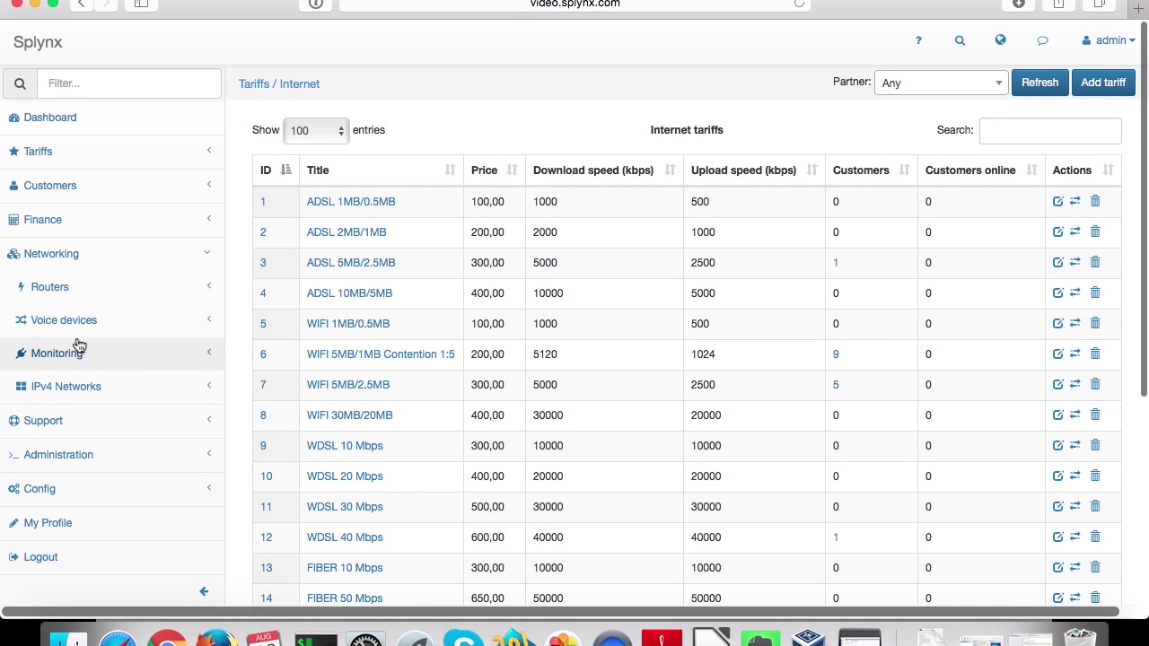
click(81, 289)
click(63, 353)
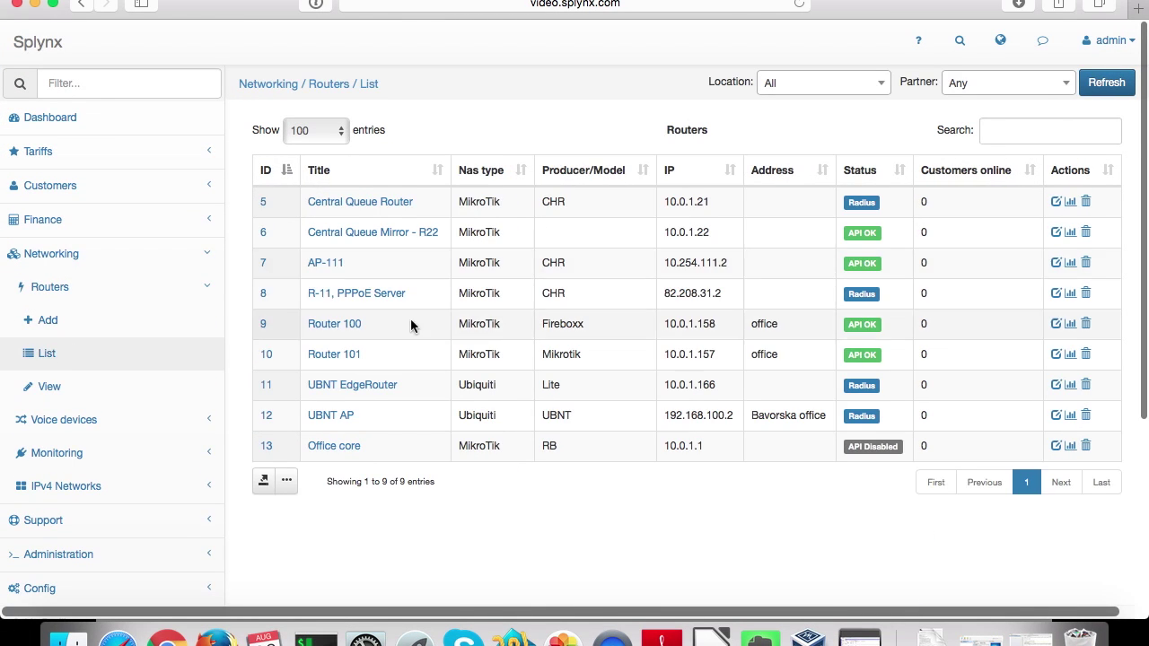
click(341, 359)
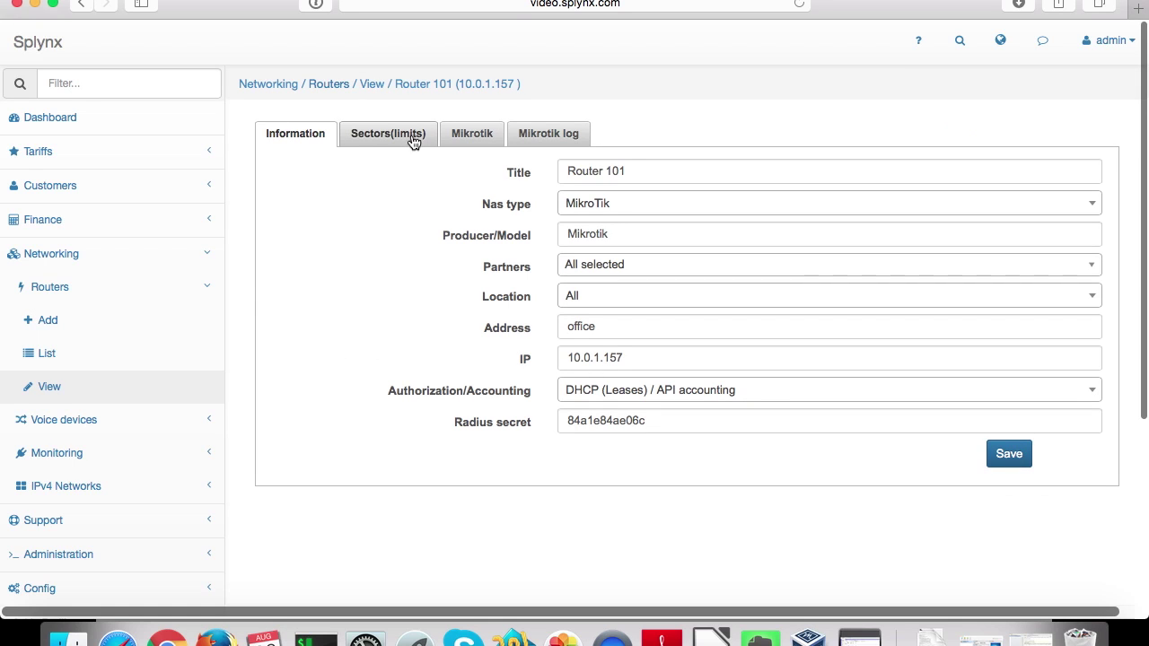
Step: Check Router 101's Mikrotik shaper settings, then view its sector MAX_101 at 10000 kbps
click(492, 134)
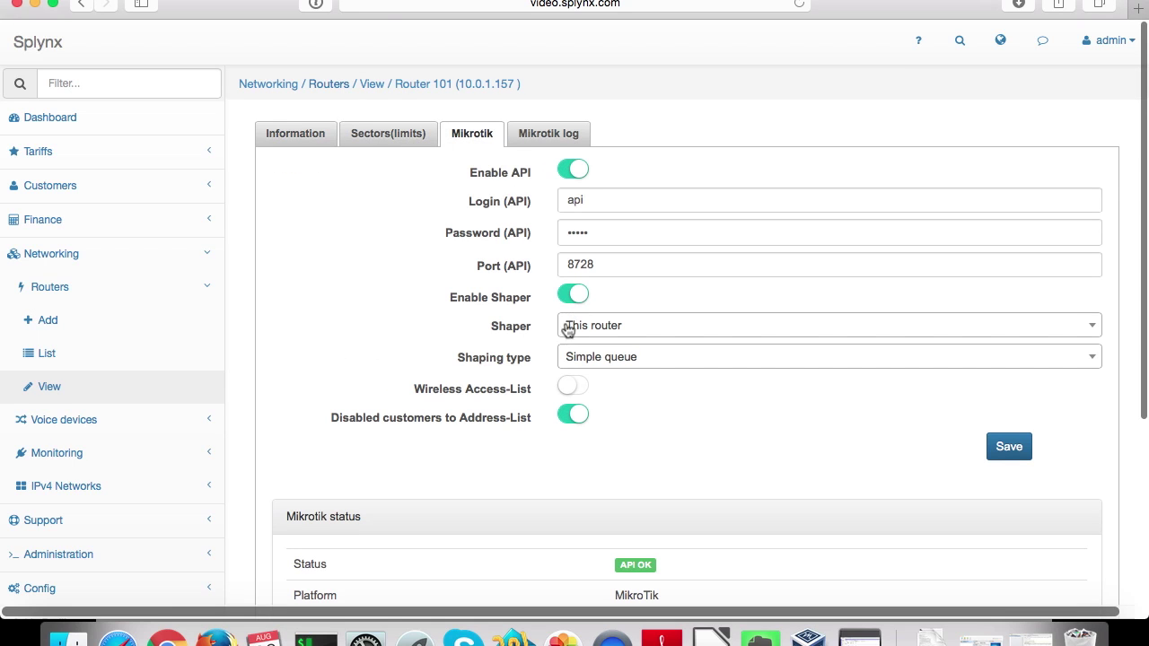
triple_click(458, 359)
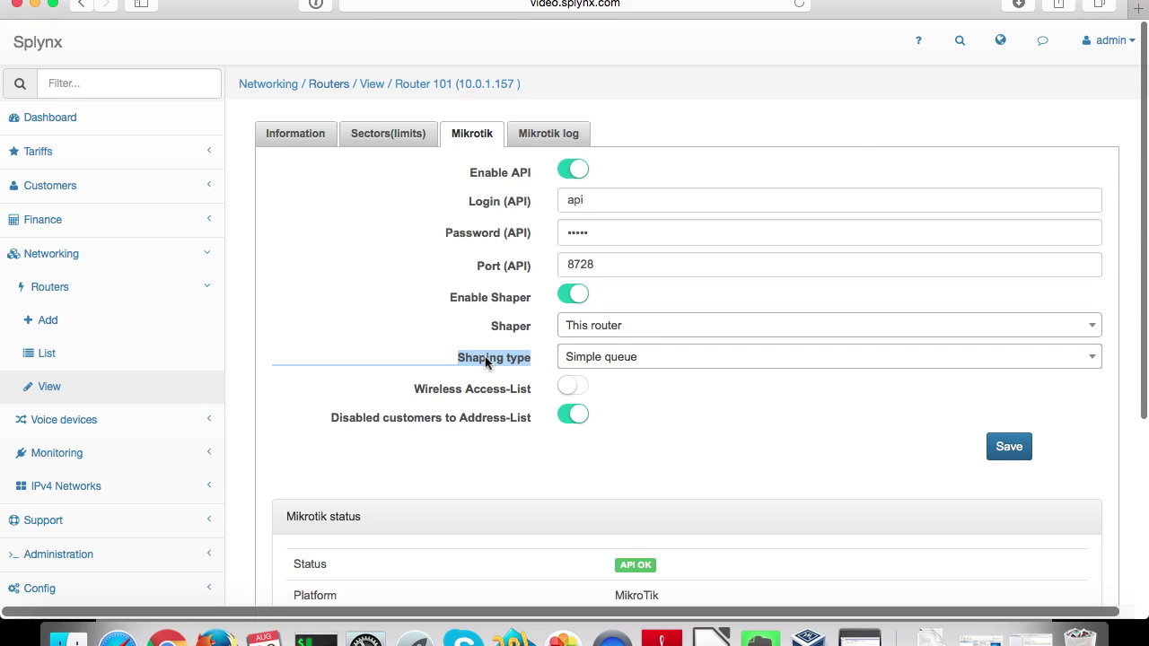
click(485, 356)
click(415, 139)
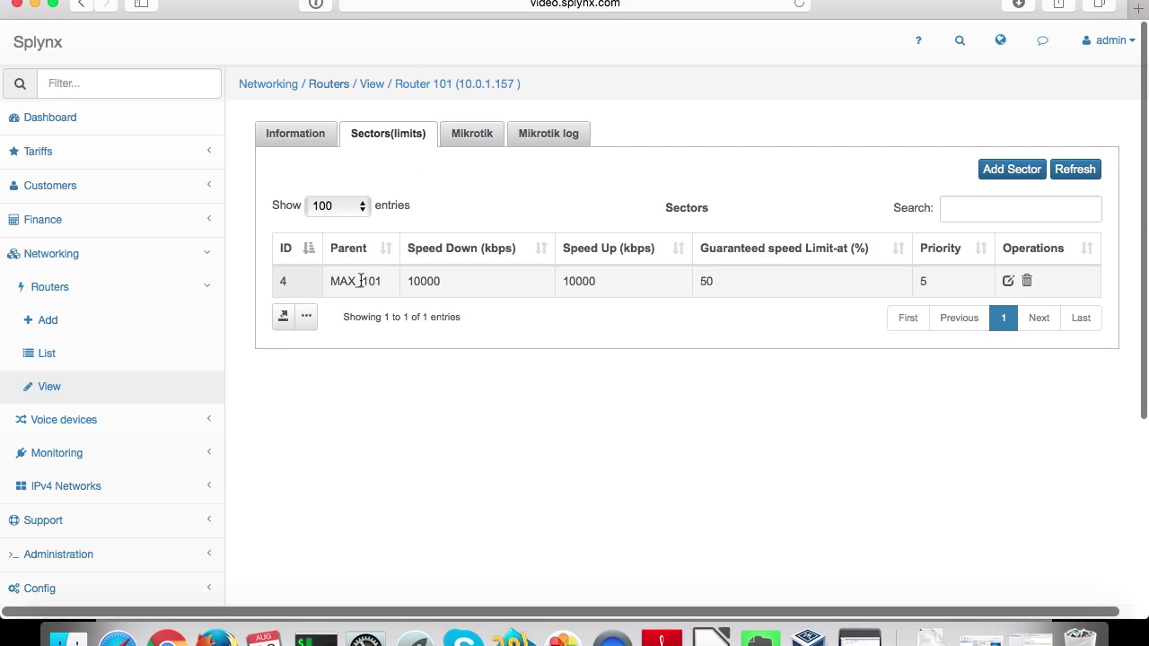
Step: Edit sector MAX_101 to 30000 kbps Speed Down and Speed Up, and save
drag(332, 281, 385, 281)
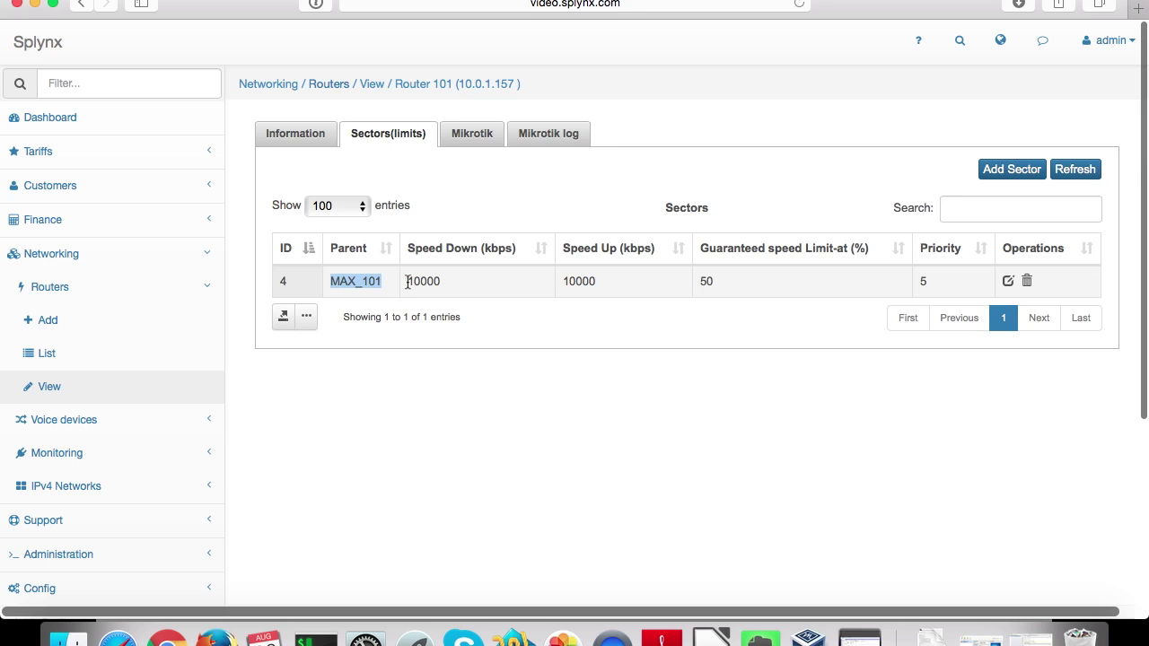
triple_click(408, 281)
click(503, 278)
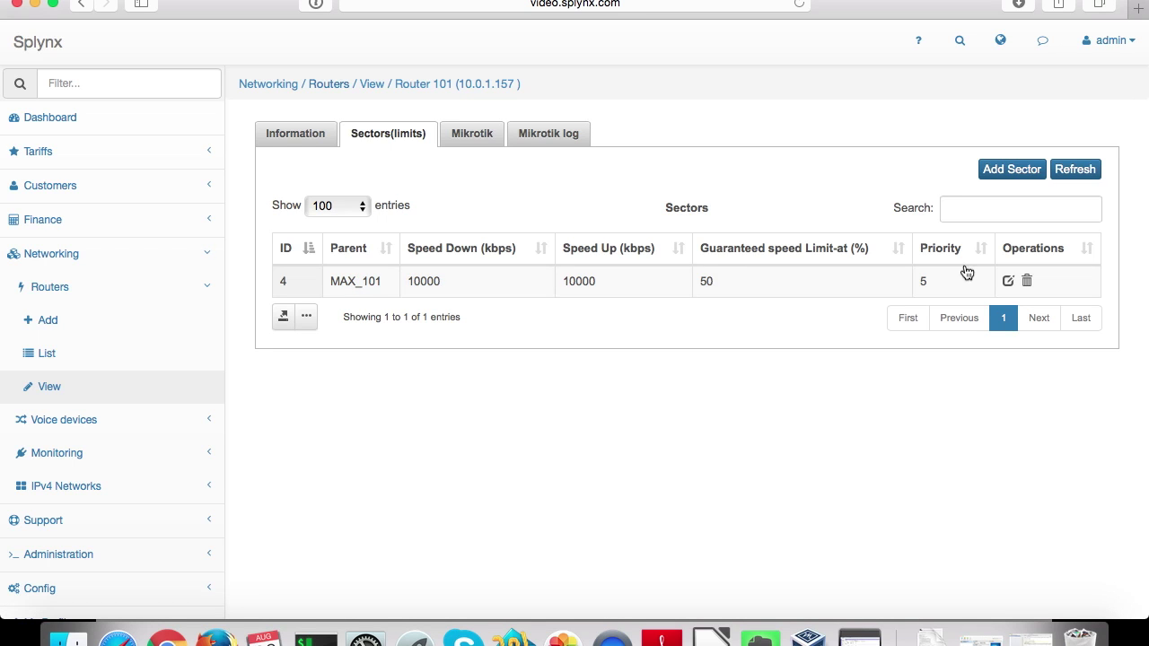
click(1008, 281)
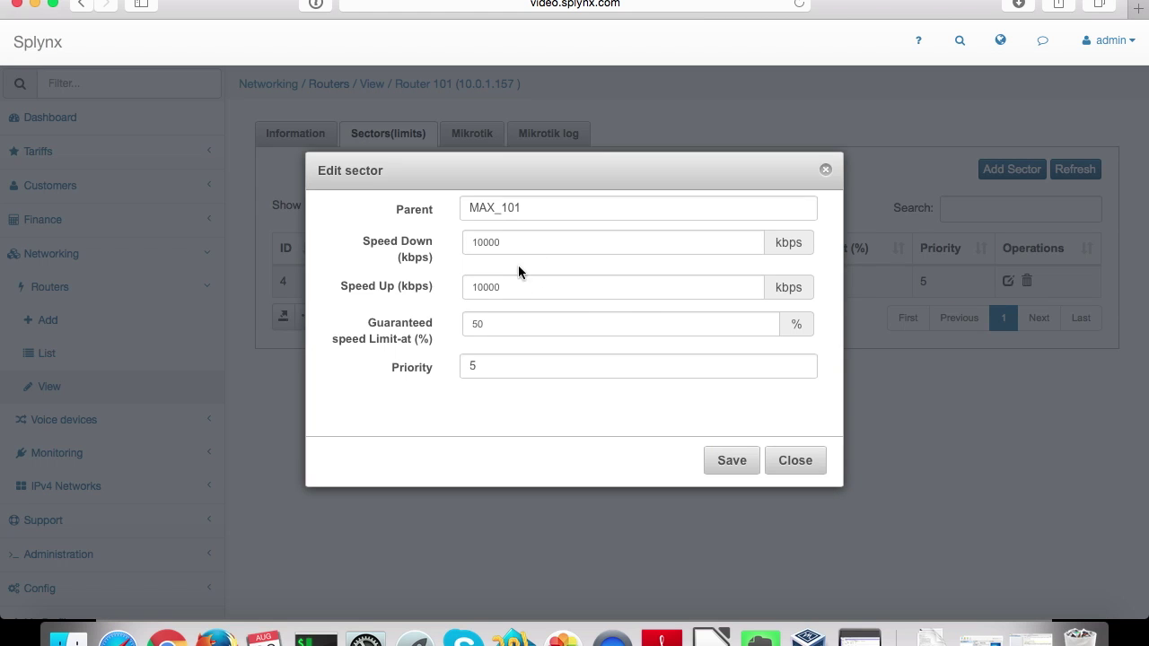
double_click(512, 243)
text(3)
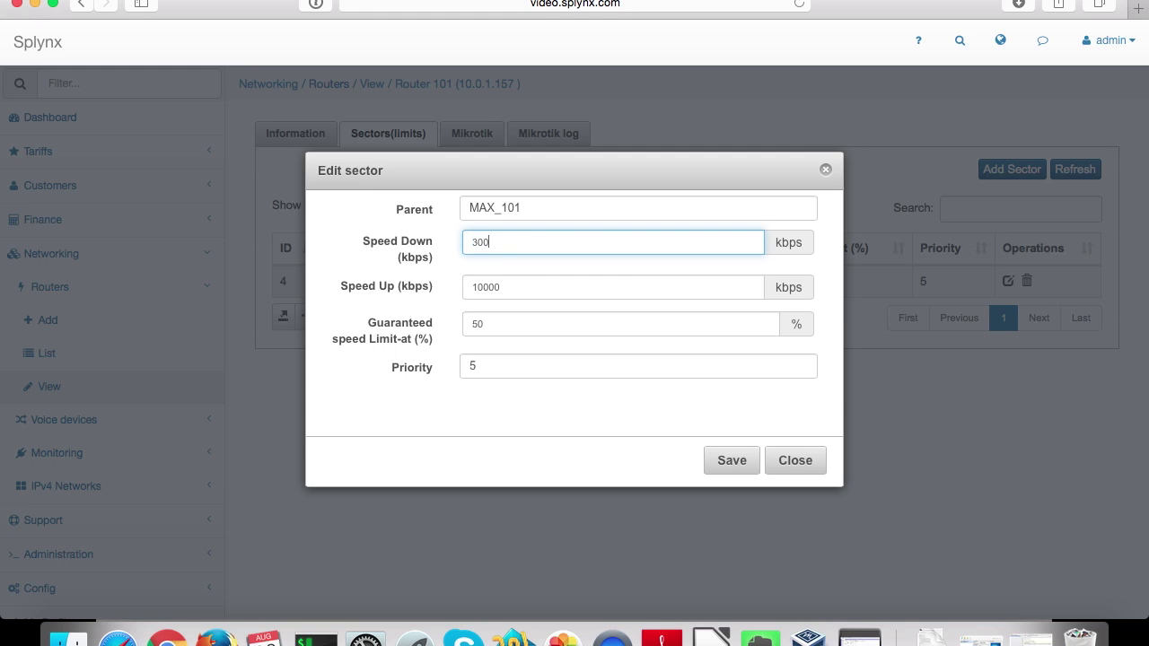
text(00)
key(Tab)
text(30)
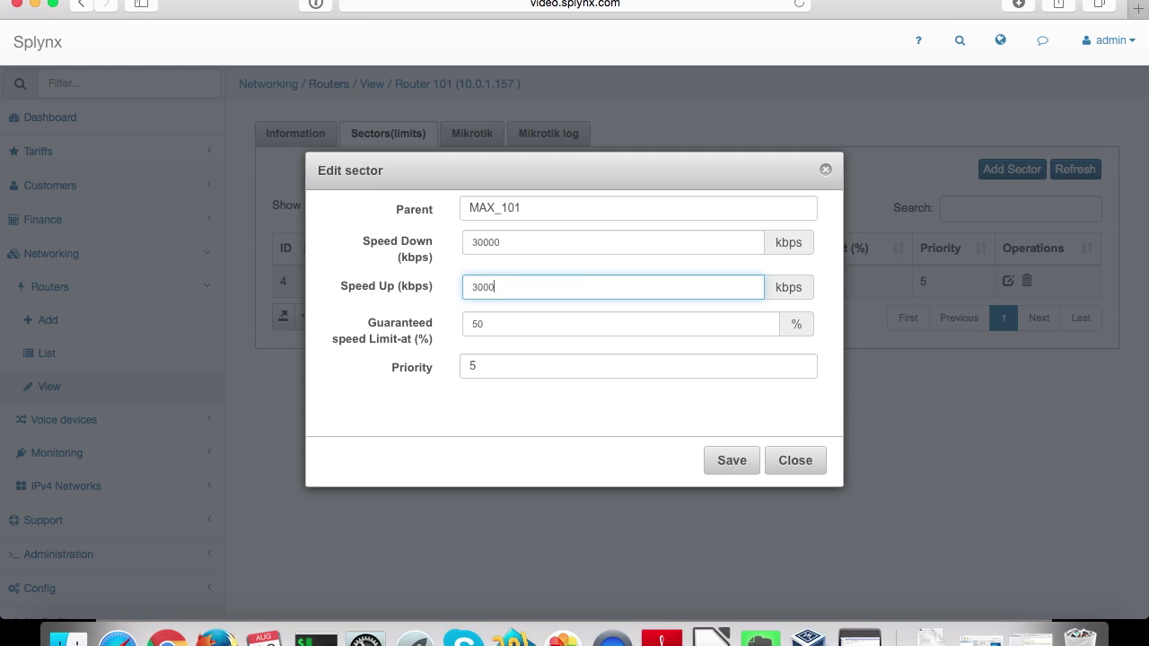
click(721, 468)
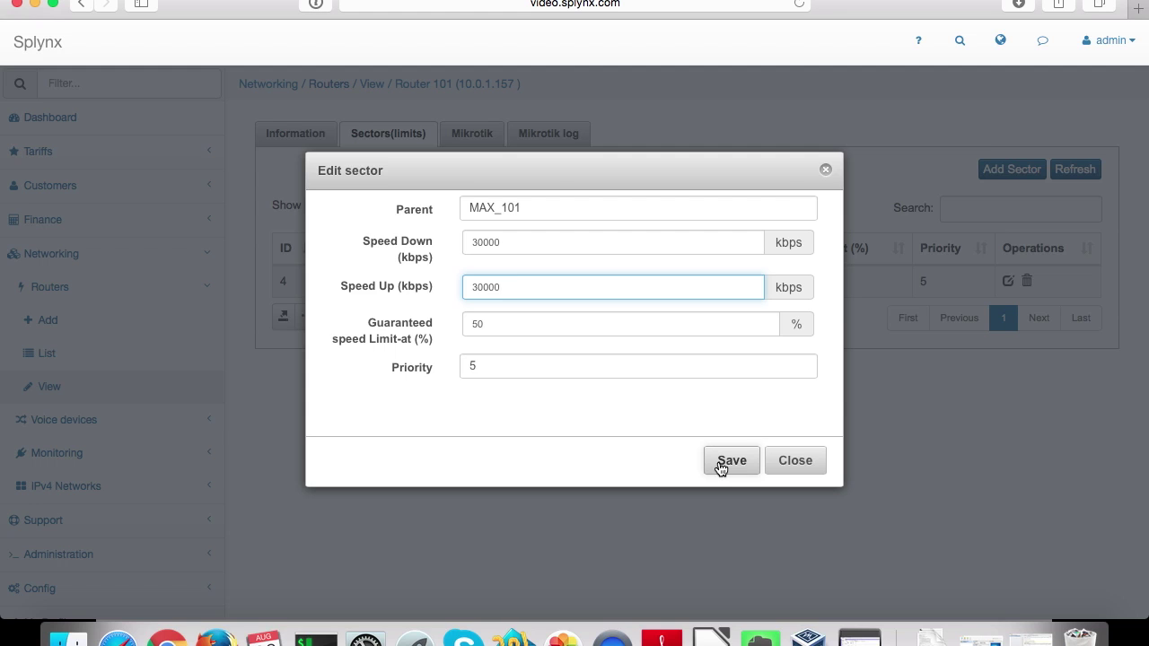
click(721, 465)
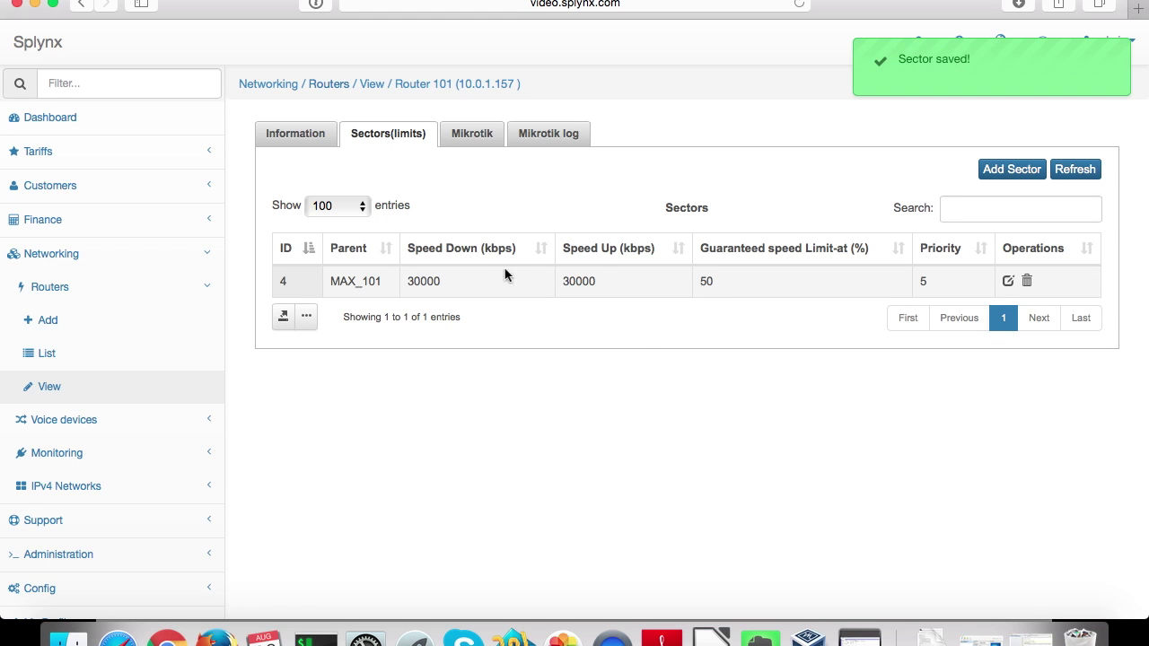
Step: Open the customer's internet service for editing from Customers > List > Services
click(141, 191)
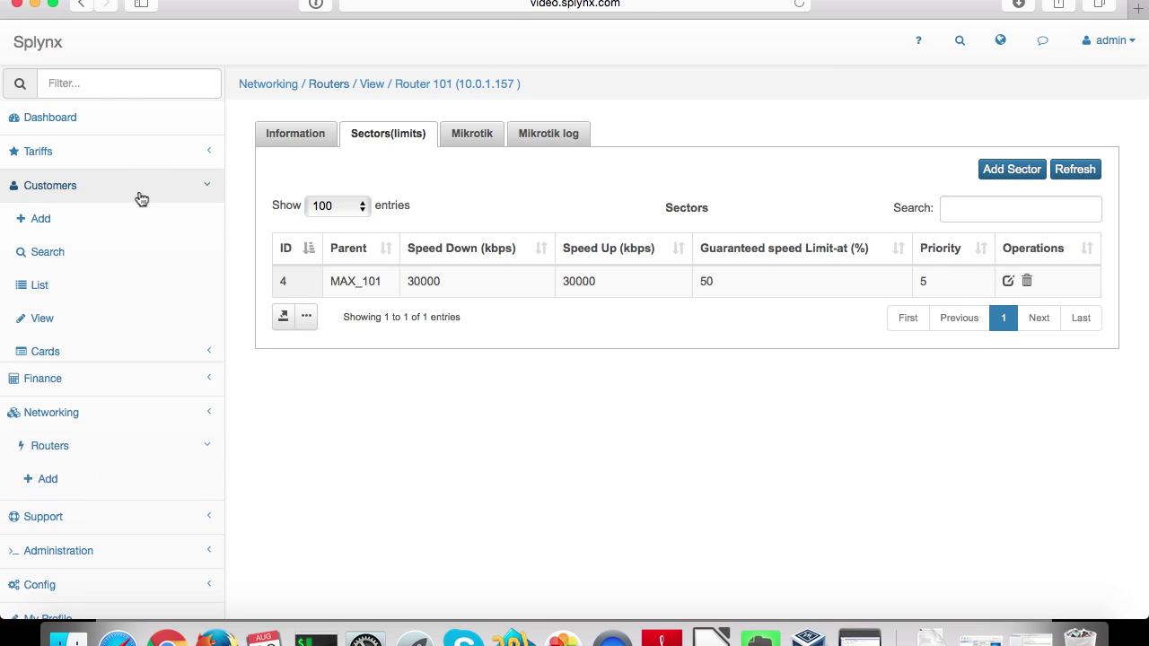
click(89, 254)
click(75, 286)
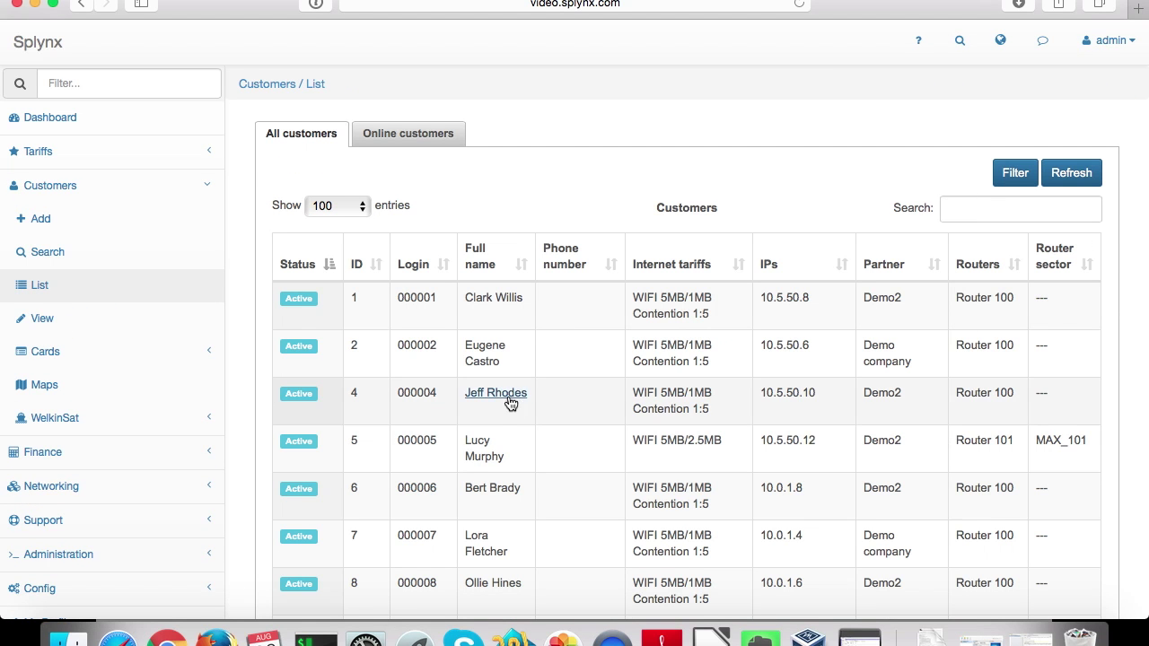
click(501, 395)
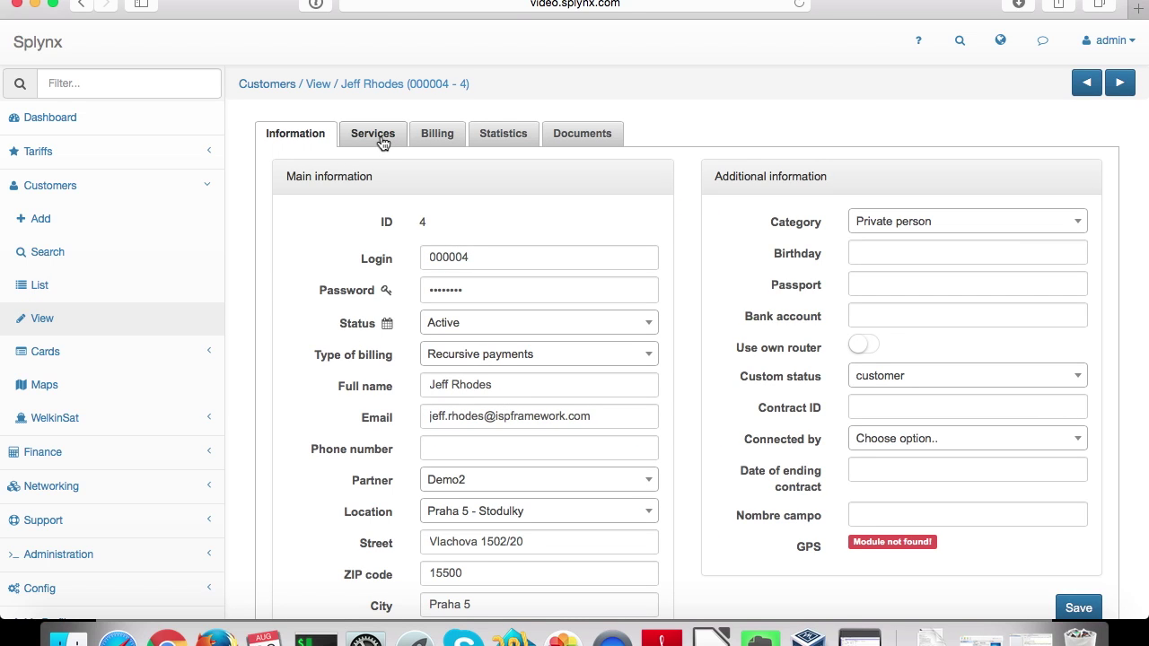
click(373, 136)
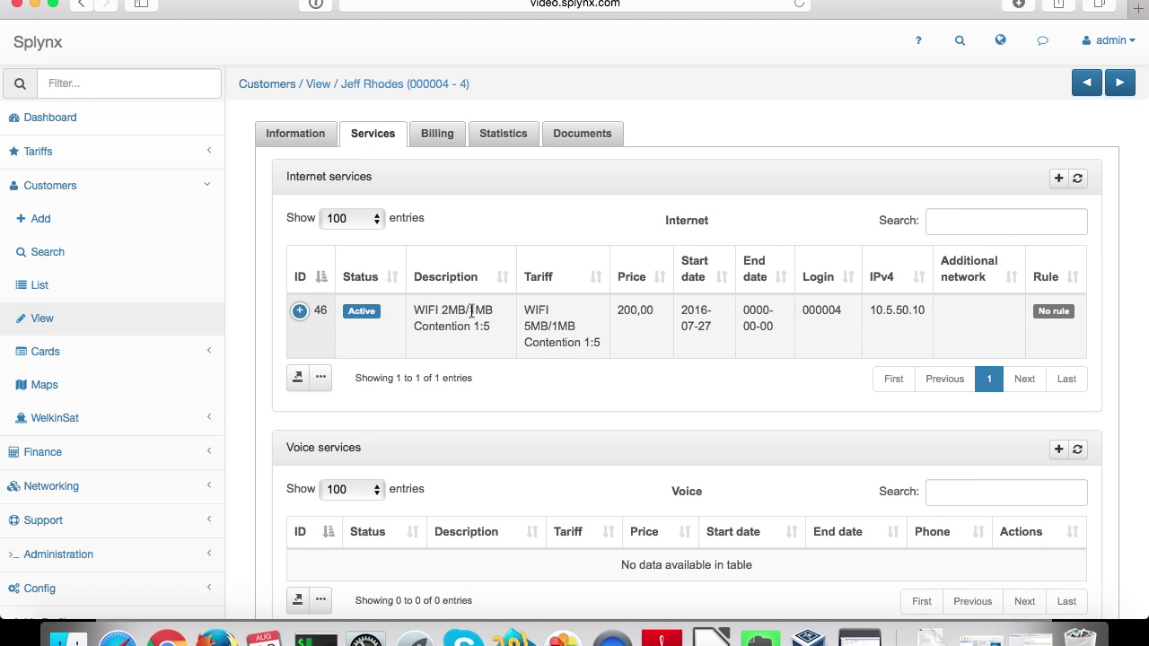
click(299, 311)
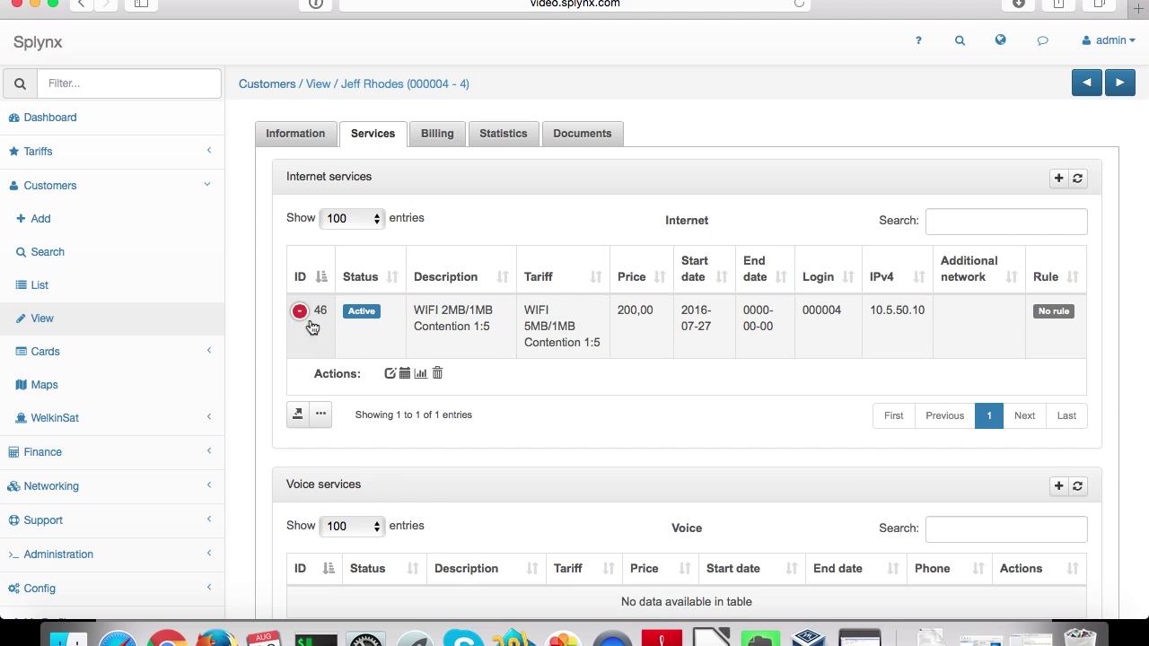
click(388, 373)
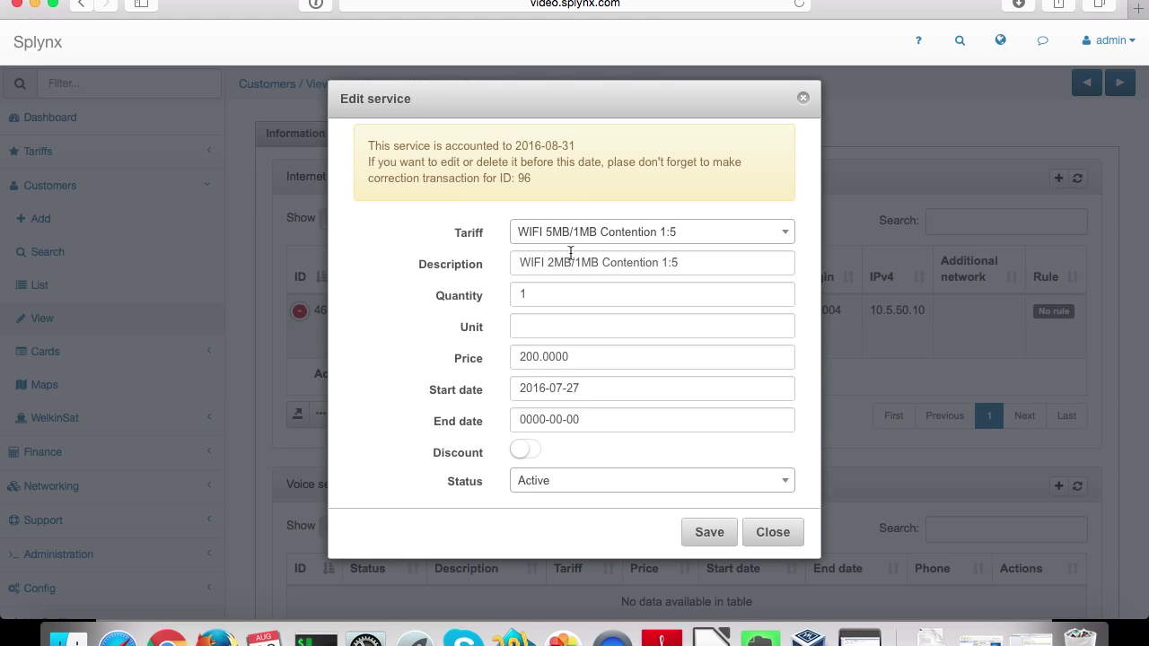
Step: Set the service's router to Router 101 and its sector to MAX_101
scroll(562, 295, down, 1)
scroll(562, 295, down, 3)
scroll(562, 296, down, 2)
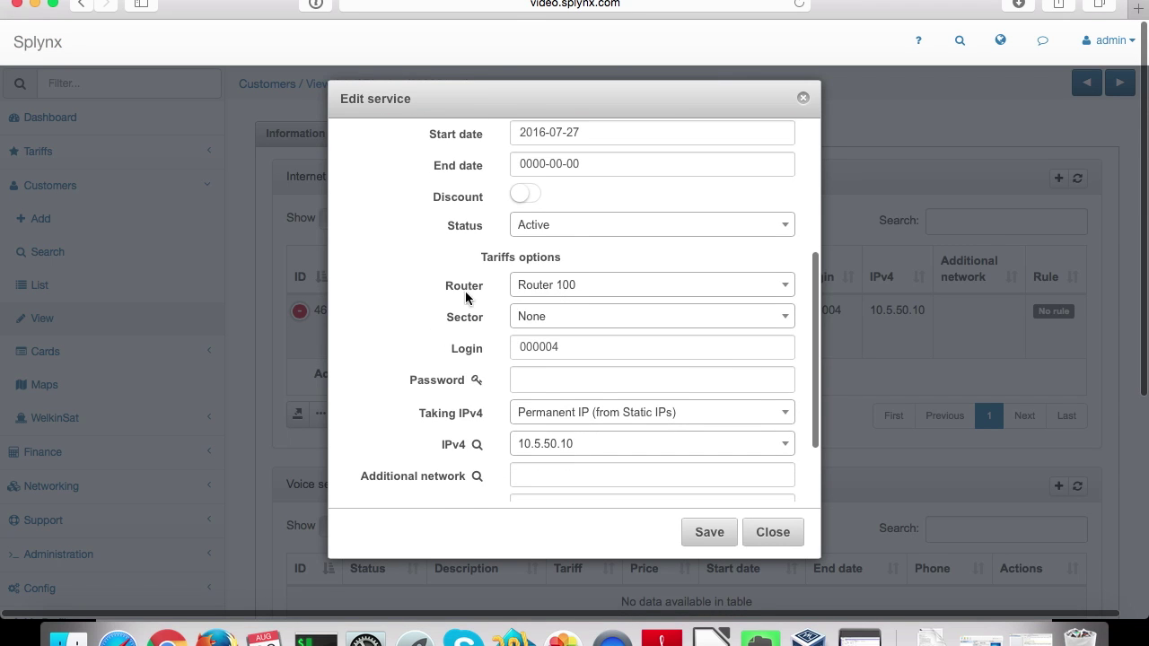
click(559, 287)
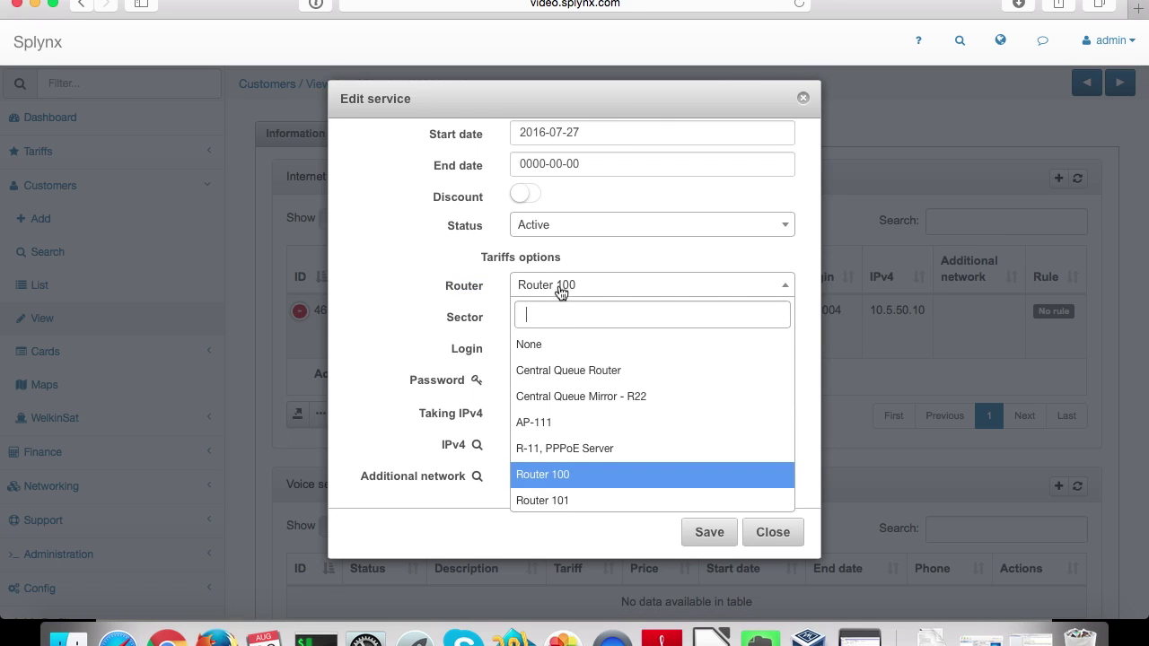
click(551, 501)
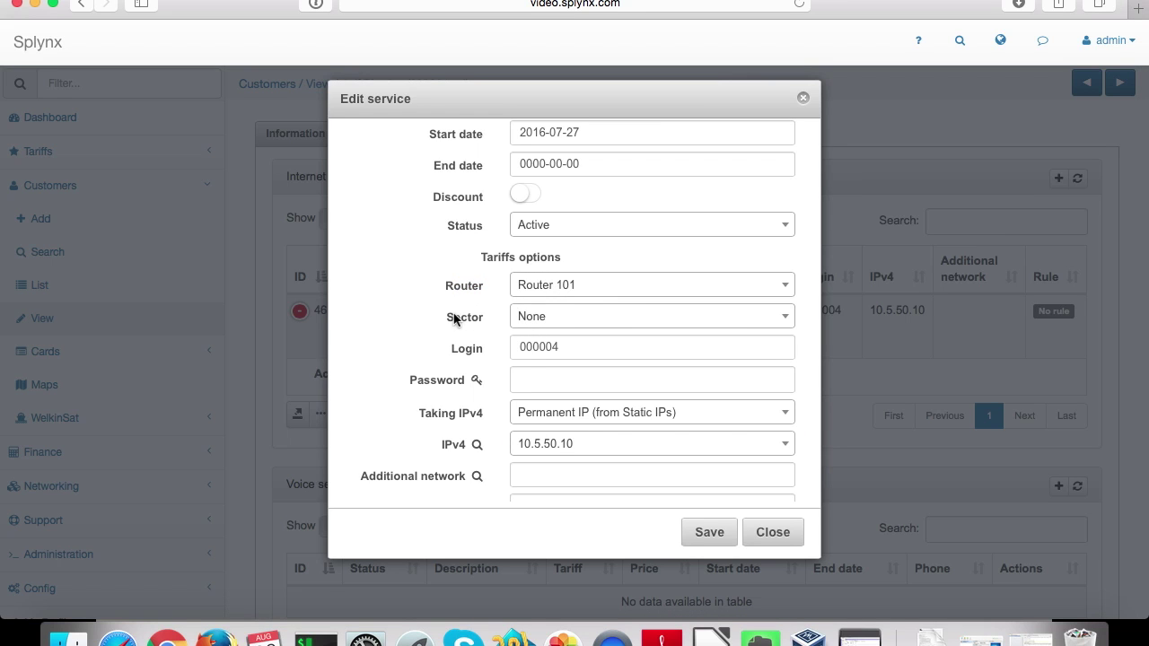
drag(454, 316, 486, 323)
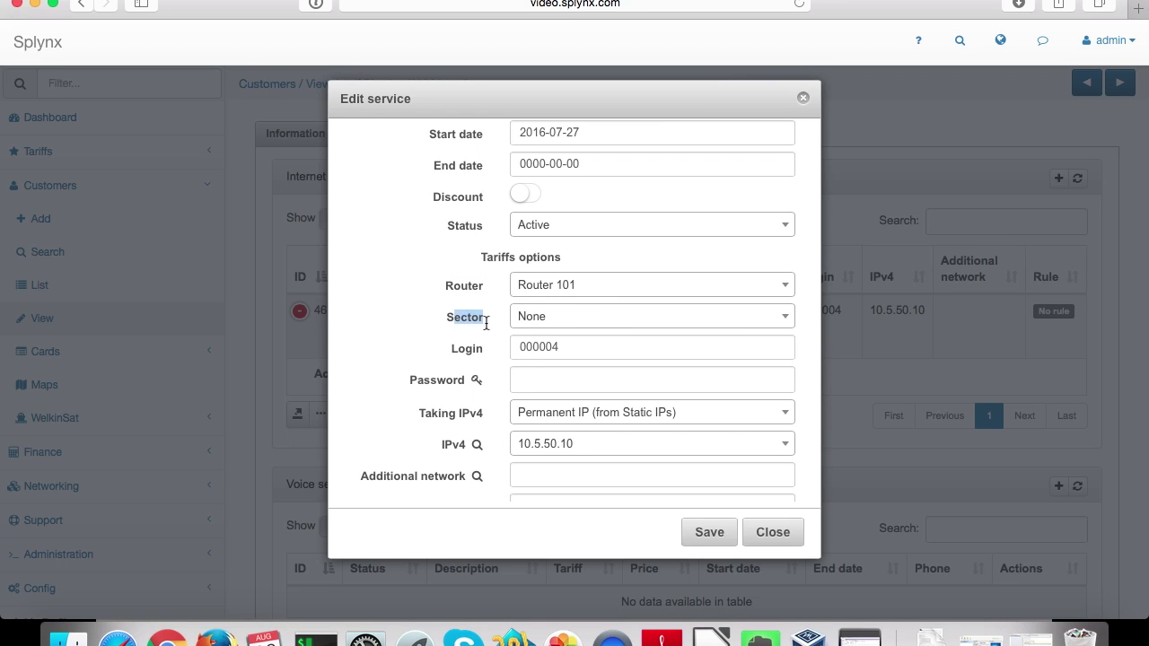
click(533, 325)
click(562, 408)
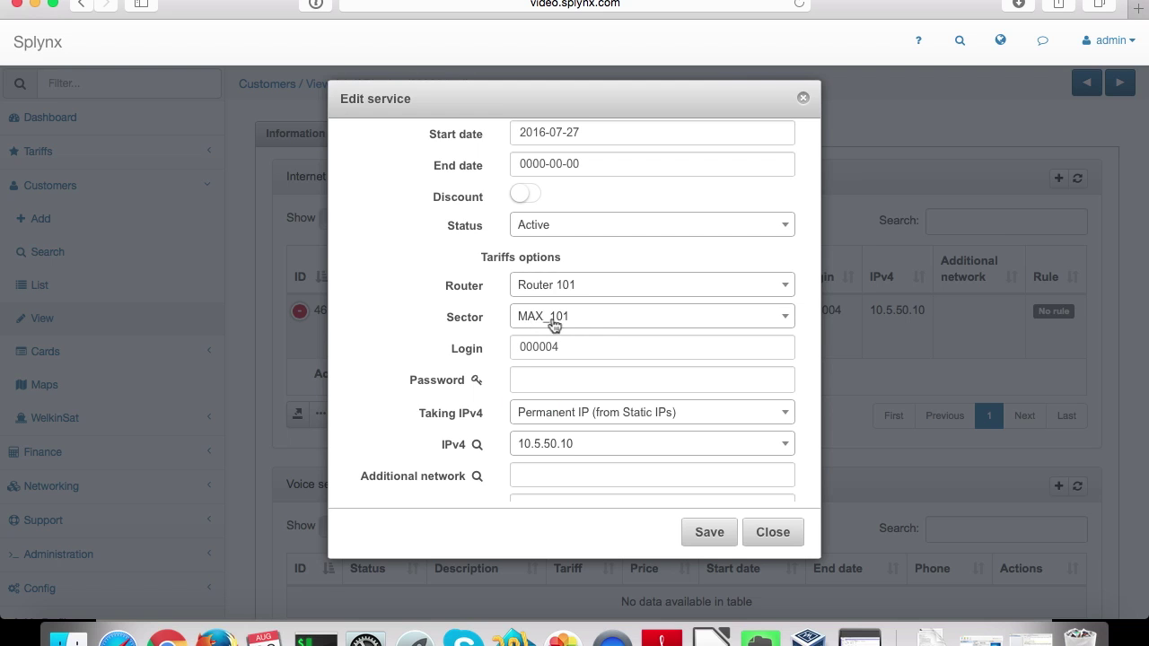
Step: Review the service description, save the service, and note its IPv4 address 10.5.50.10
scroll(632, 233, up, 1)
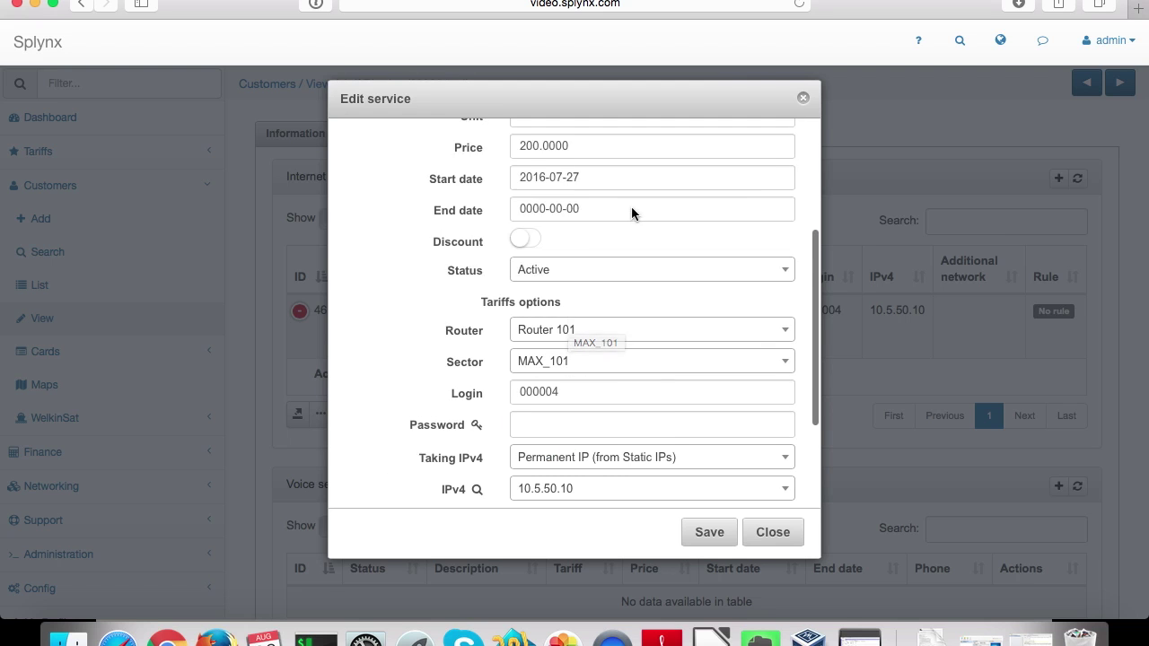
scroll(631, 207, up, 3)
scroll(632, 206, up, 1)
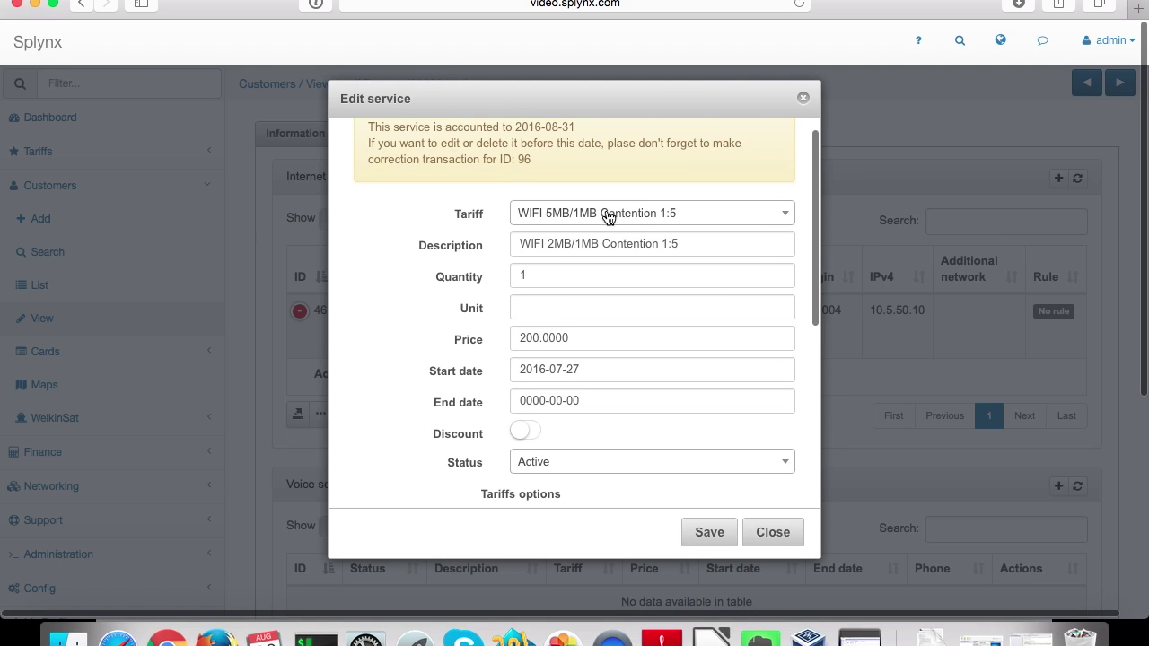
click(556, 240)
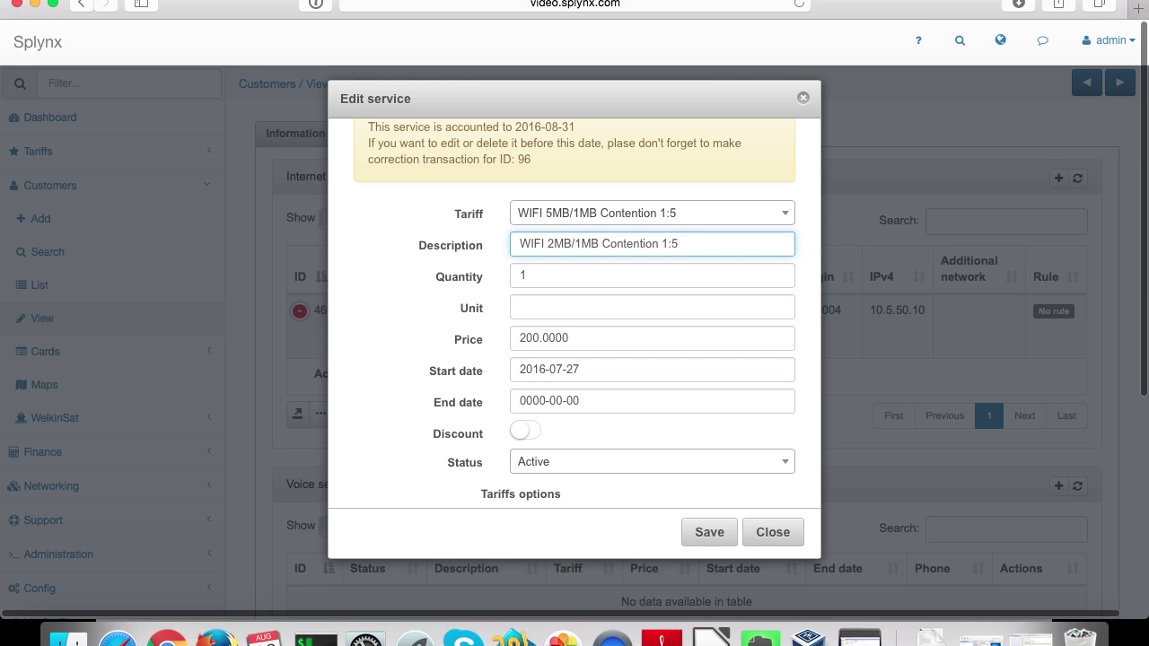
text(5)
scroll(456, 304, down, 3)
scroll(456, 304, down, 2)
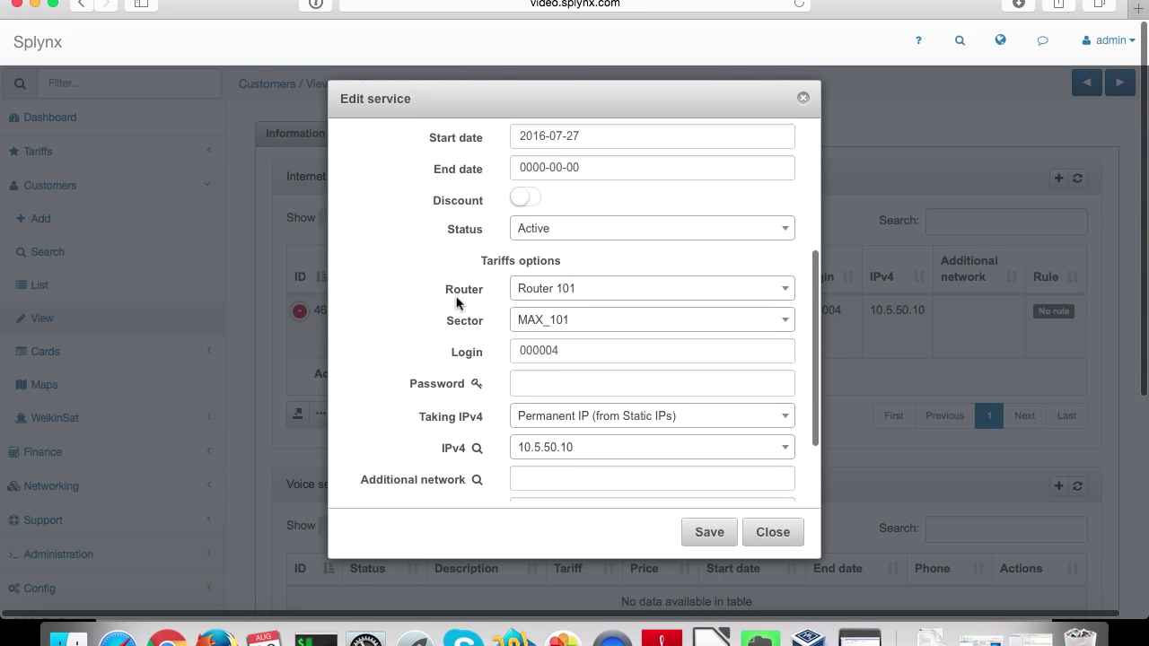
scroll(456, 303, down, 1)
click(706, 533)
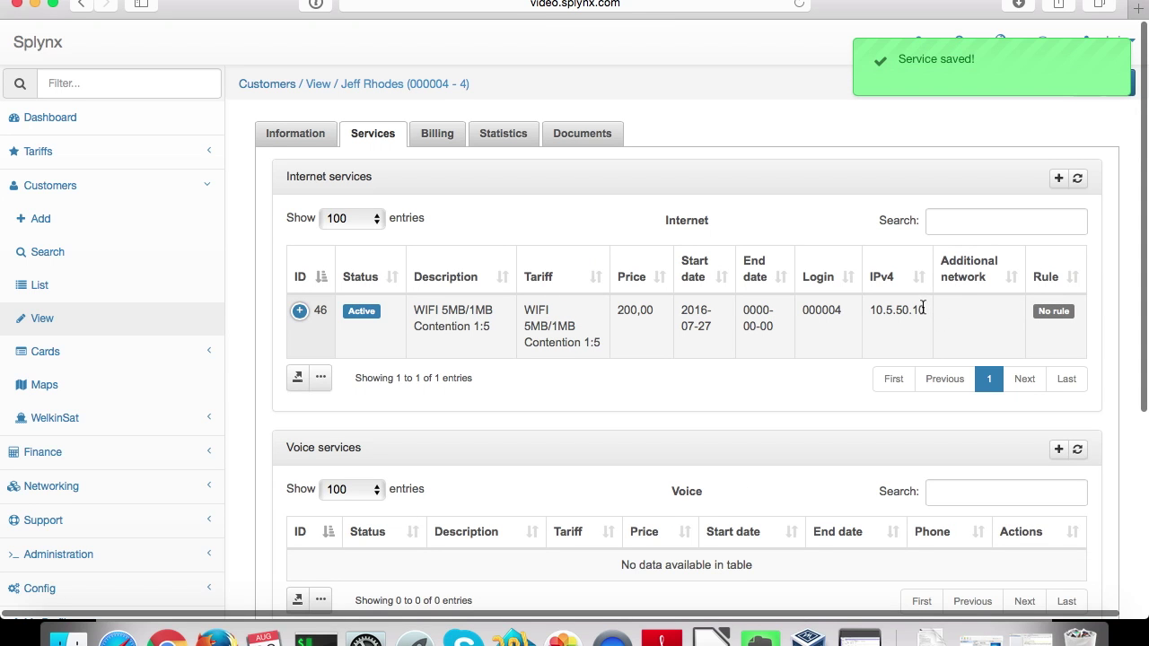
drag(922, 309, 869, 310)
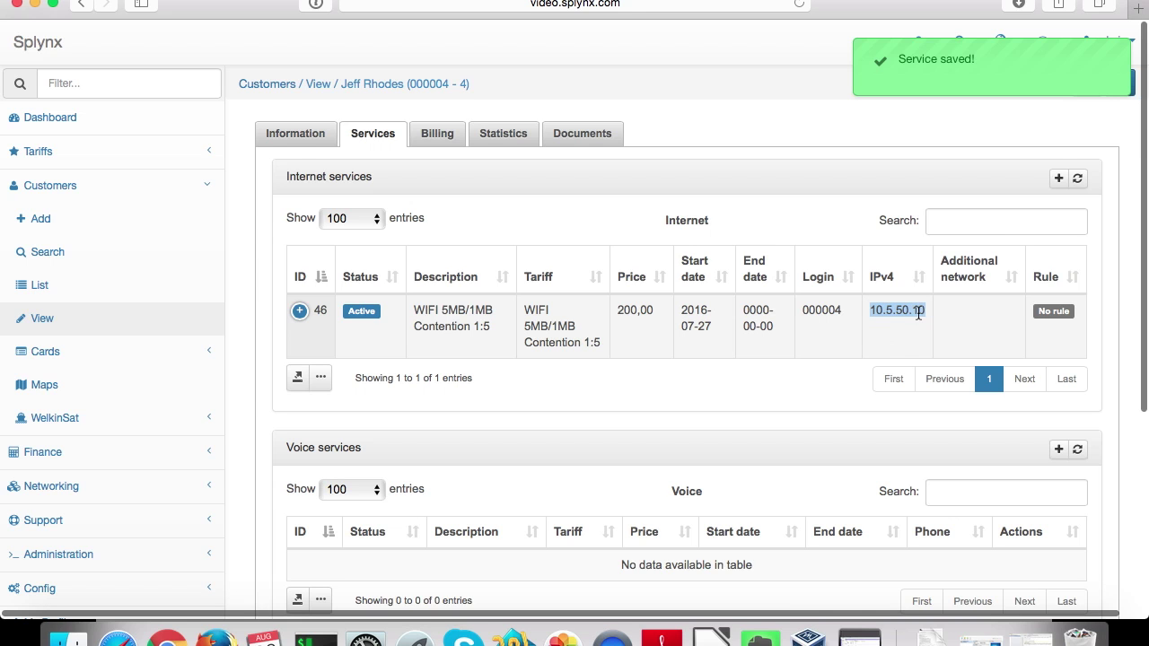
click(860, 637)
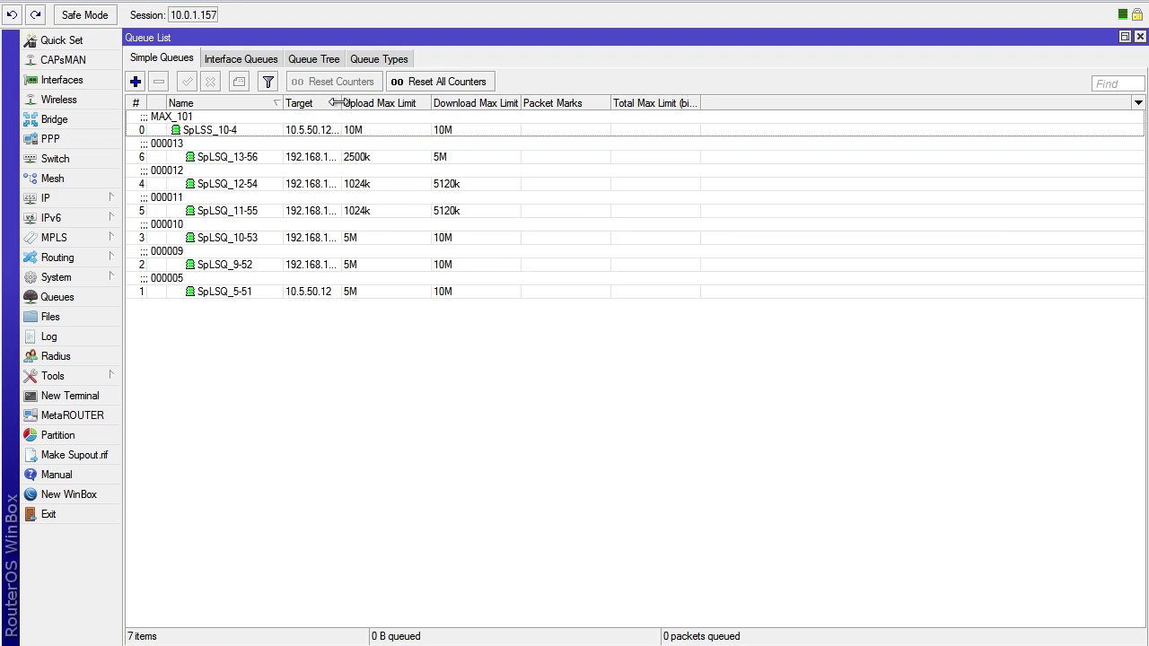
Step: Widen the Target column to reveal SpLSS_10-4's full target addresses like 10.5.50.12
drag(340, 102, 409, 102)
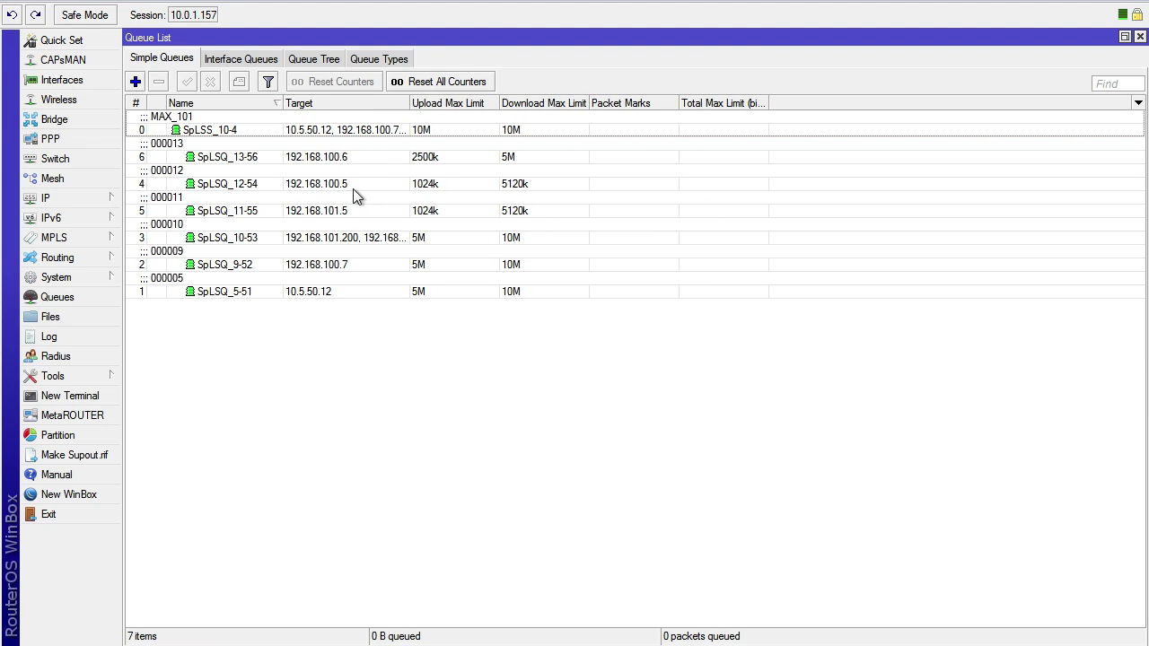
click(175, 125)
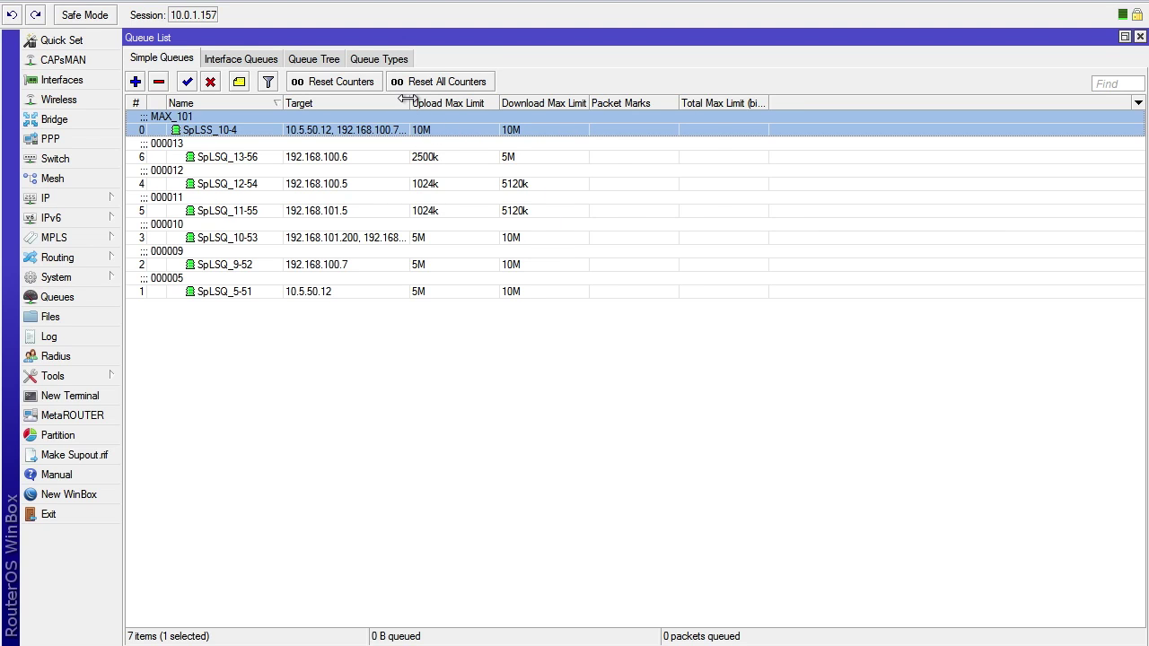
drag(409, 99, 431, 102)
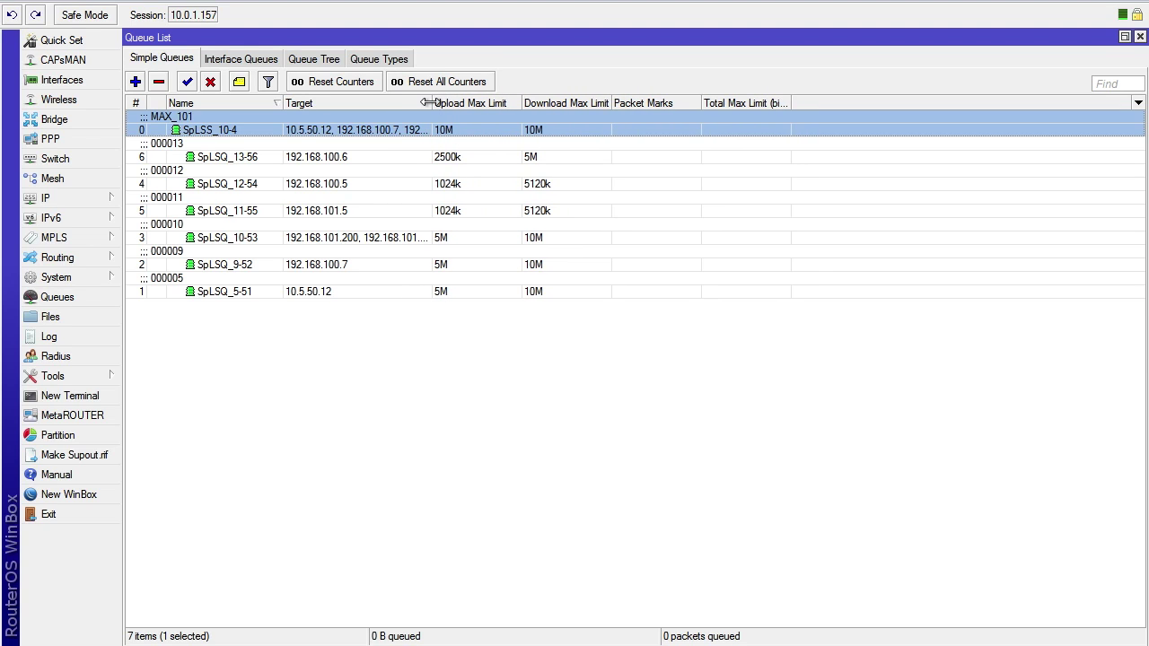
Step: Select the new SpLSQ_4-46 queue, then multi-select parent SpLSS_10-4 and all customer queues
click(552, 320)
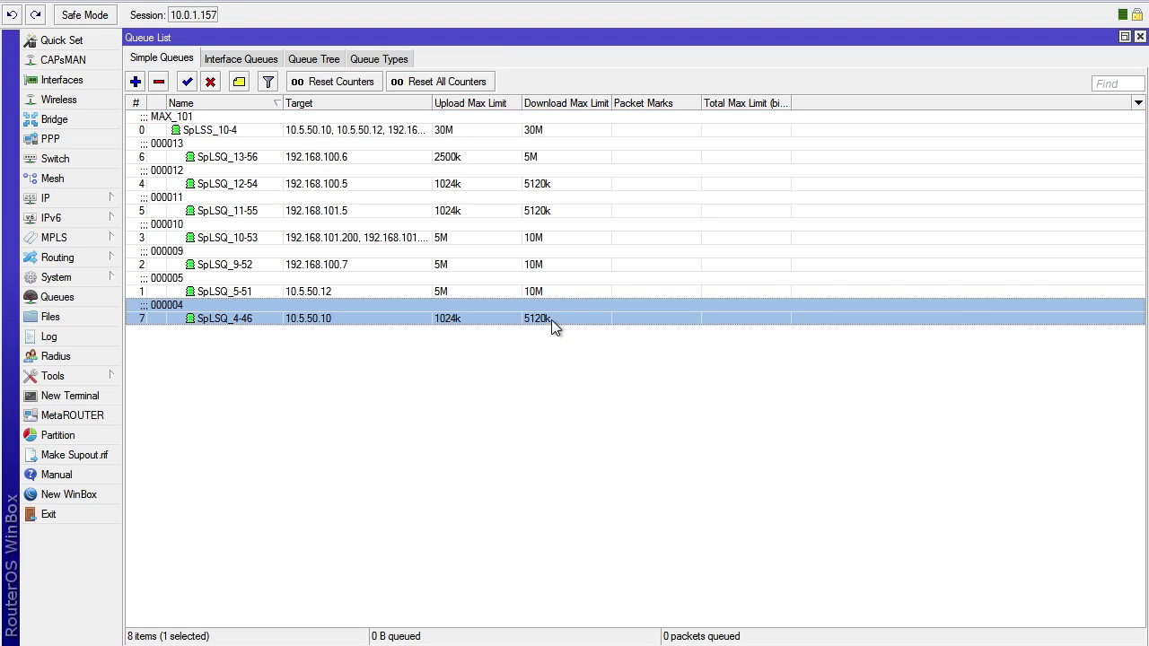
click(438, 130)
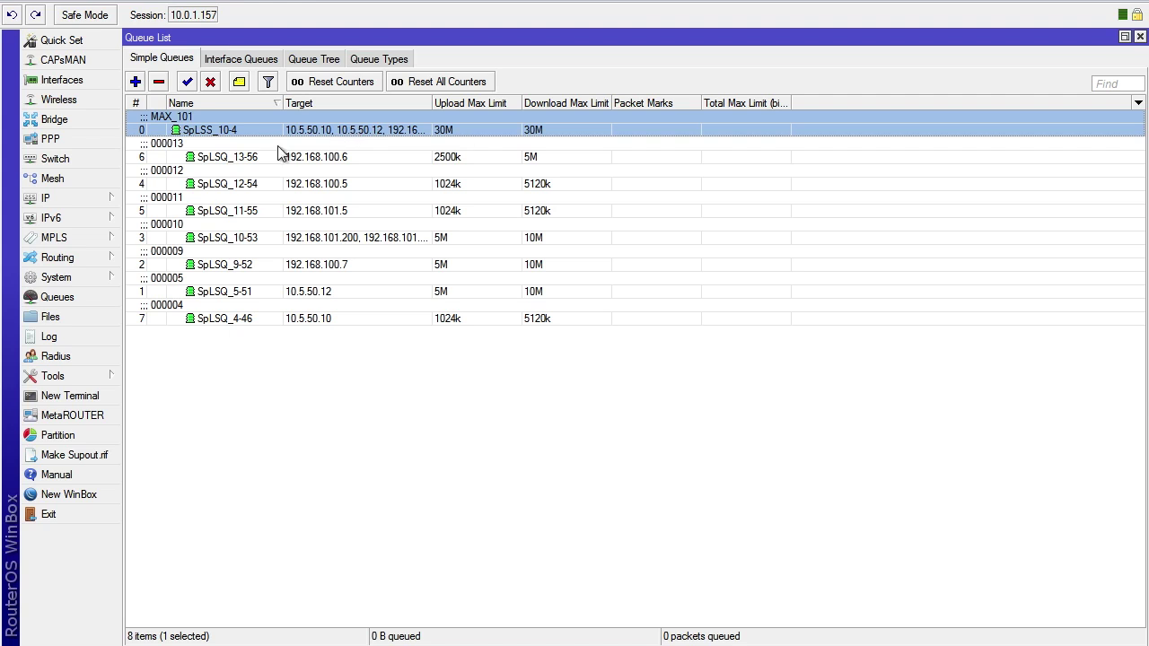
ctrl+click(254, 161)
ctrl+click(252, 182)
ctrl+click(253, 211)
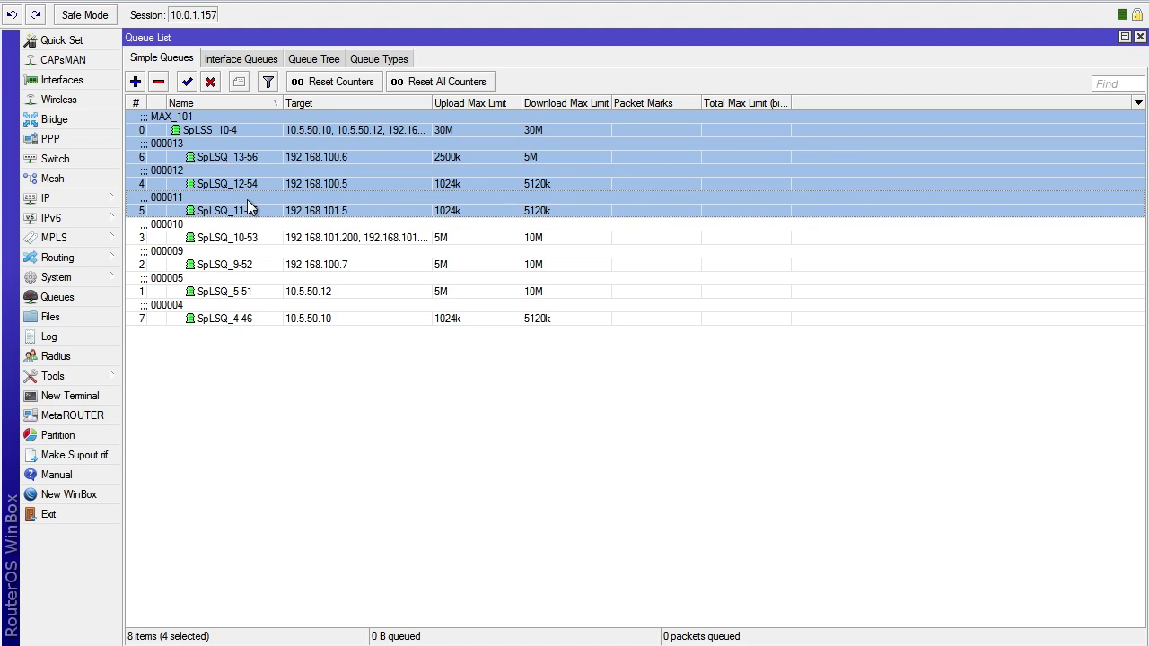
ctrl+click(262, 238)
ctrl+click(274, 262)
ctrl+click(395, 289)
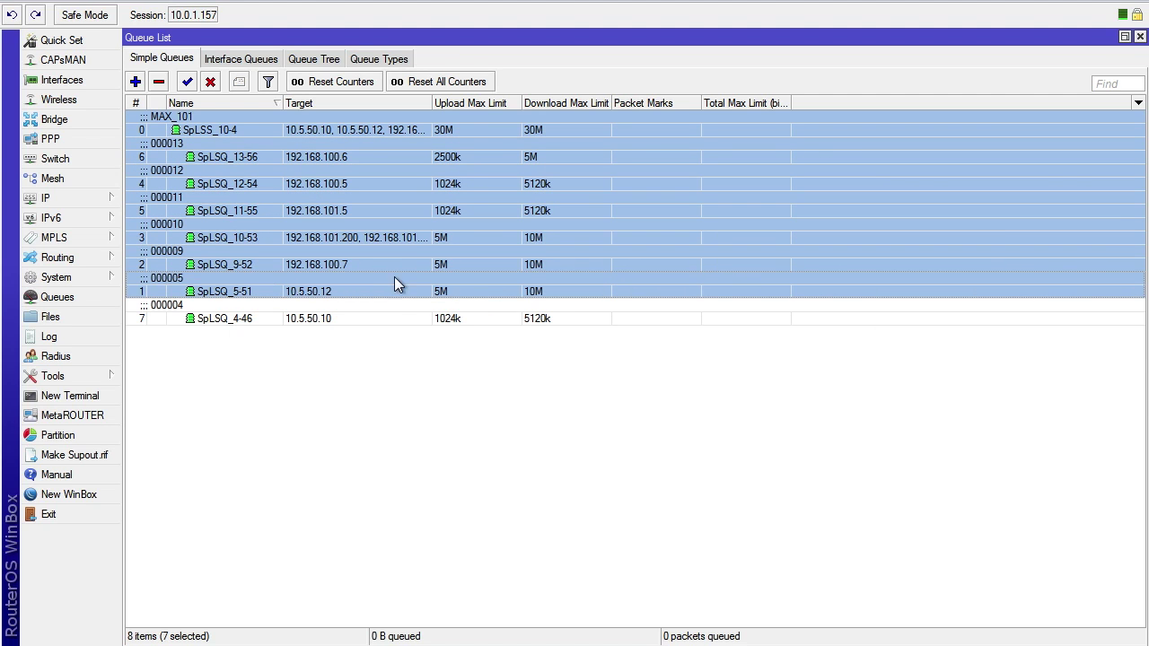
ctrl+click(490, 319)
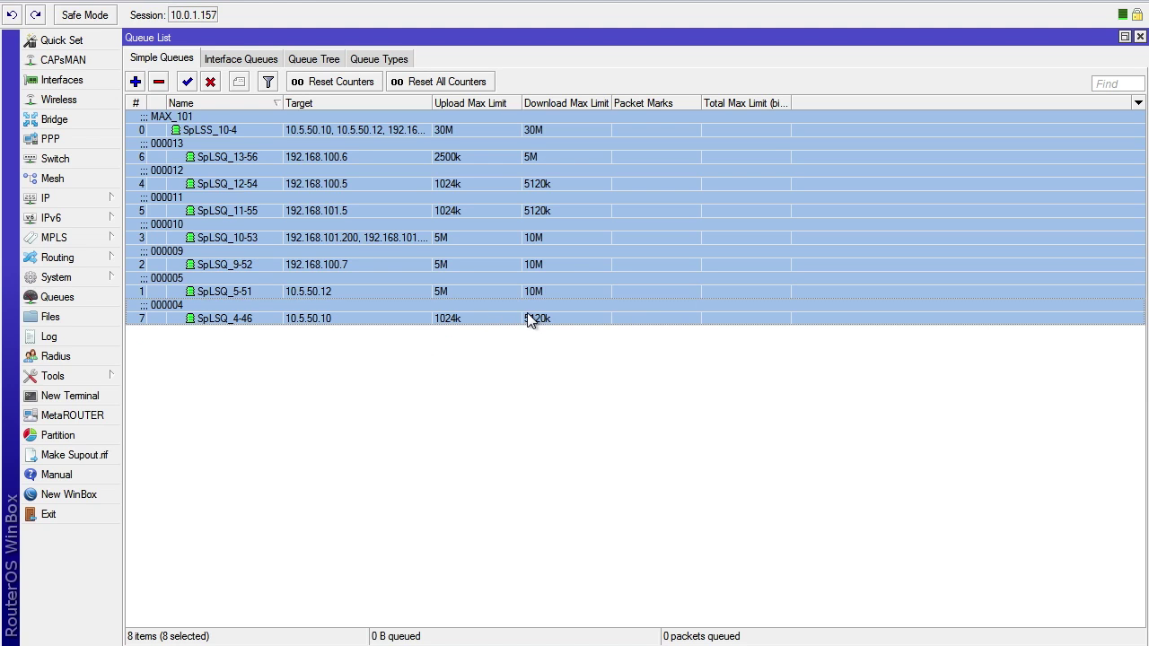
Step: Review SpLSQ_4-46, SpLSQ_5-51, SpLSQ_10-53 and SpLSQ_11-55 individually, then open the column options
click(555, 318)
click(544, 289)
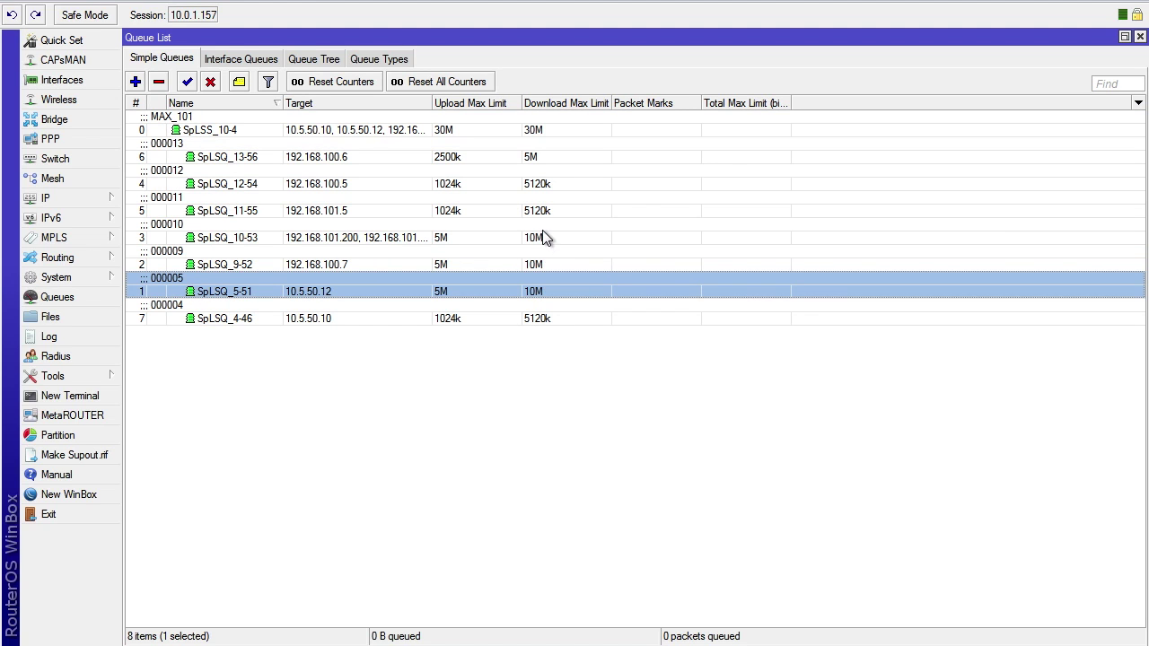
click(534, 226)
click(531, 204)
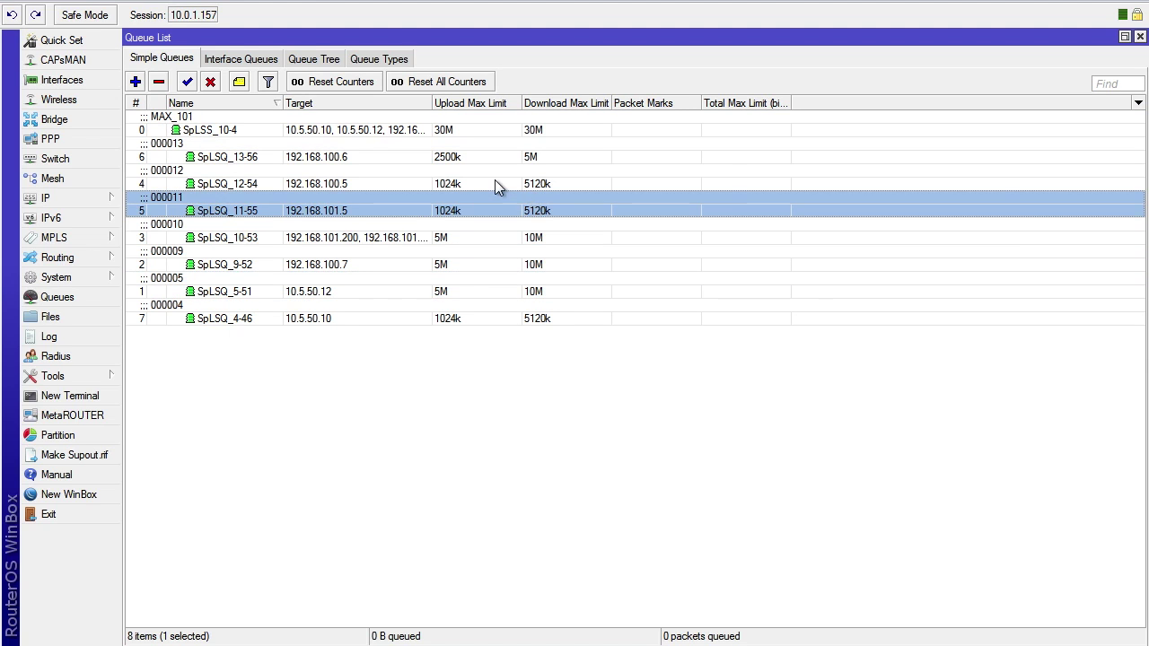
click(1139, 102)
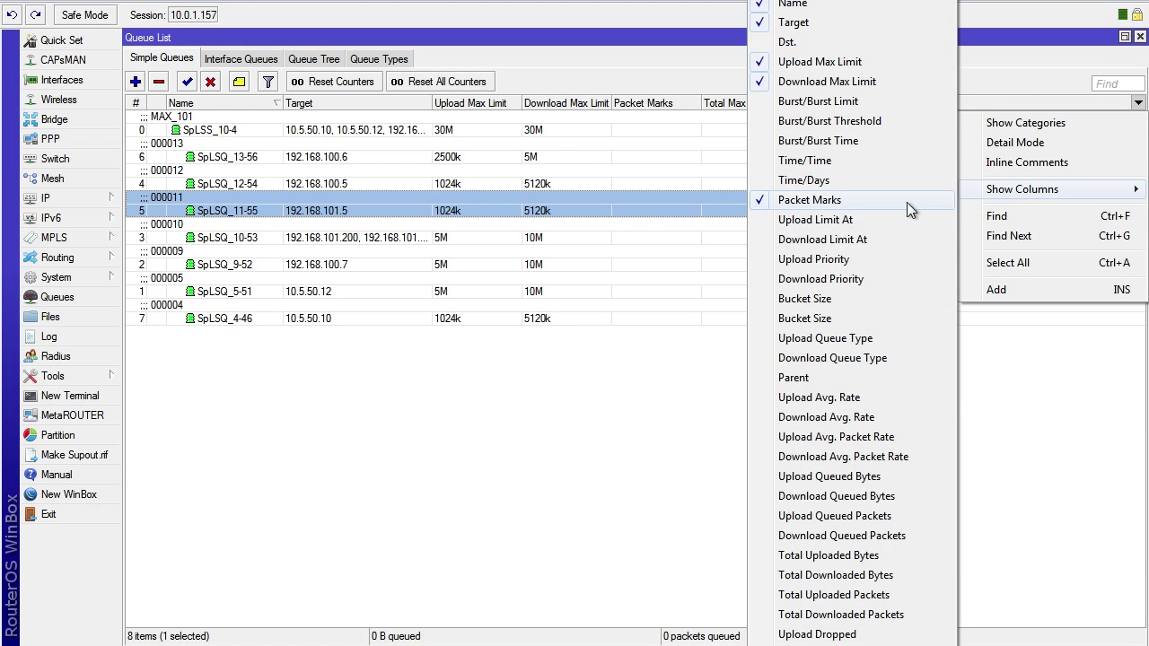
mouse_move(1022, 190)
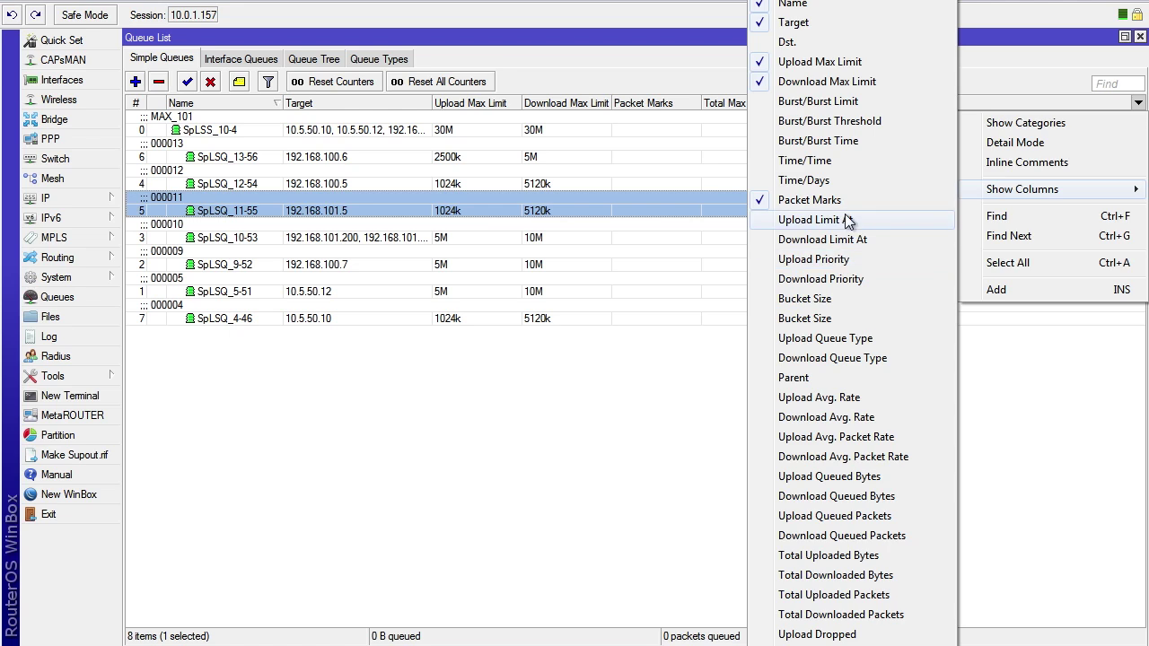
Step: Add the Upload Limit At and Download Limit At columns to the queue list
click(843, 219)
click(1139, 102)
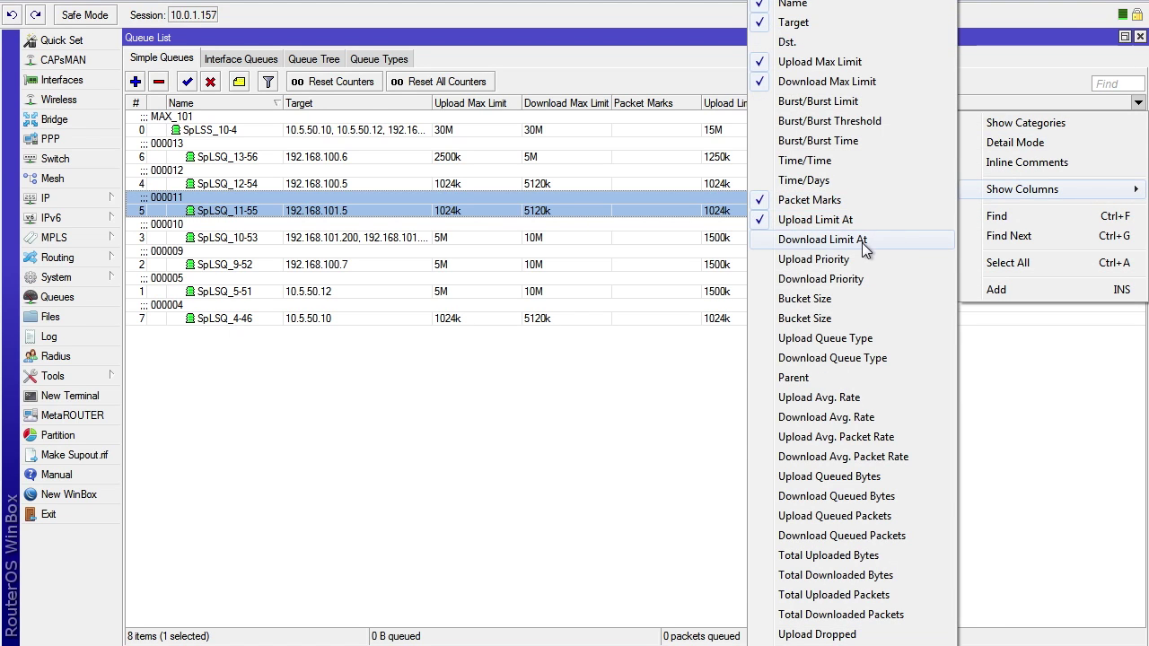
click(862, 239)
Step: Compare limit-at values of parent SpLSS_10-4 (15M) with SpLSQ_13-56, SpLSQ_12-54 and SpLSQ_11-55
click(824, 131)
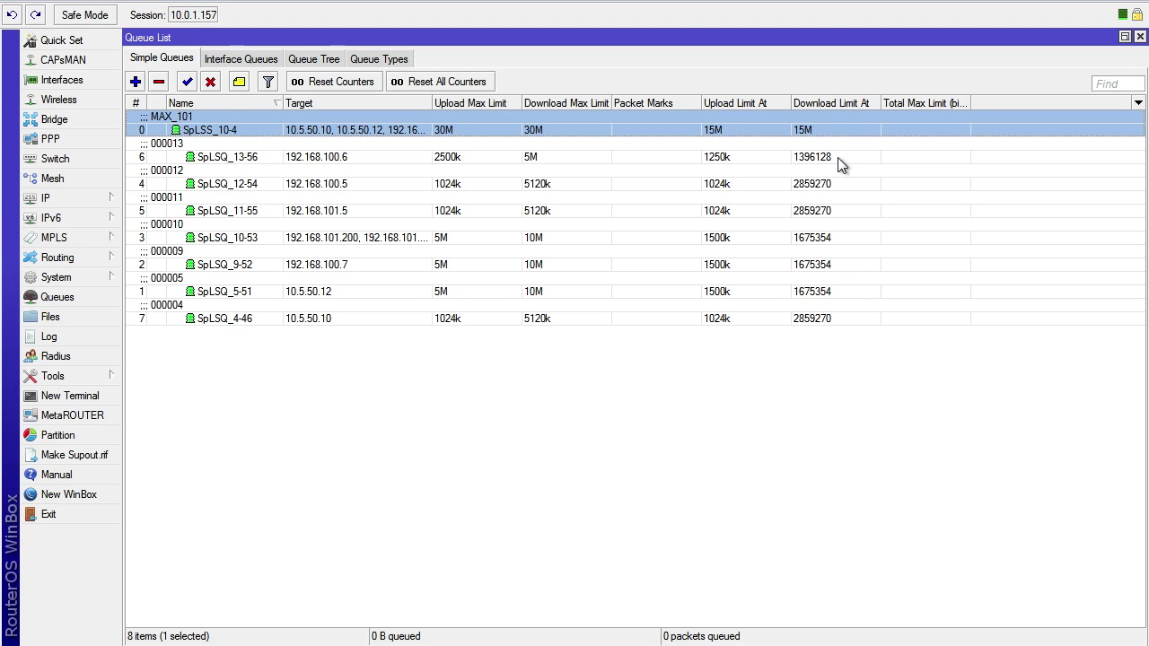
click(837, 160)
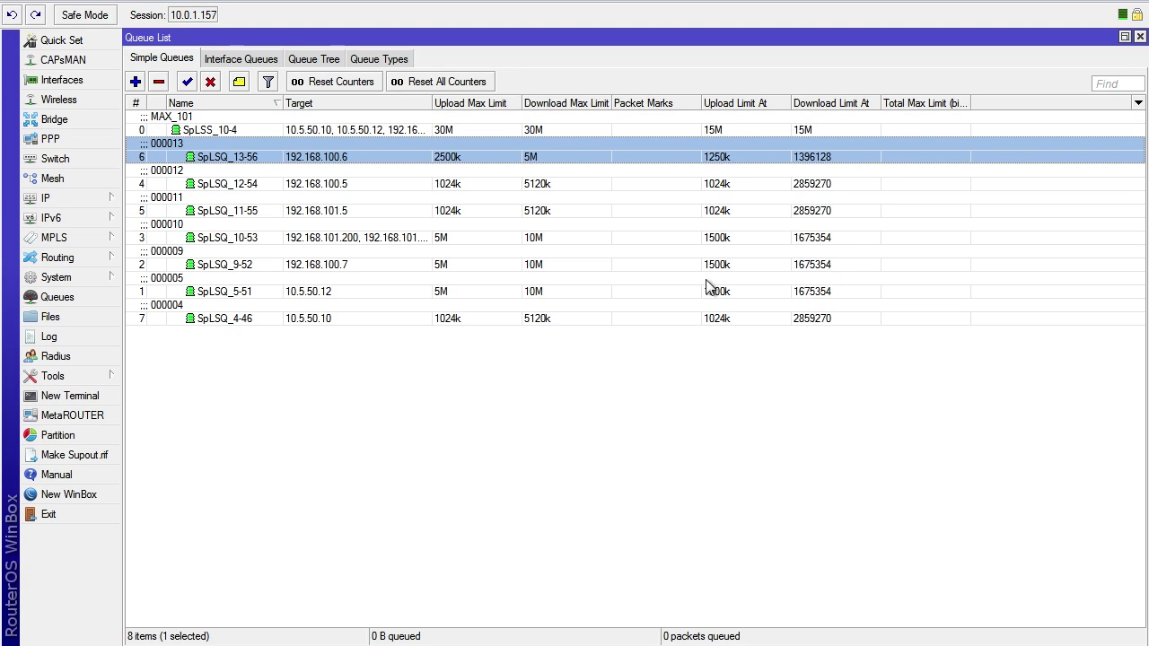
click(731, 129)
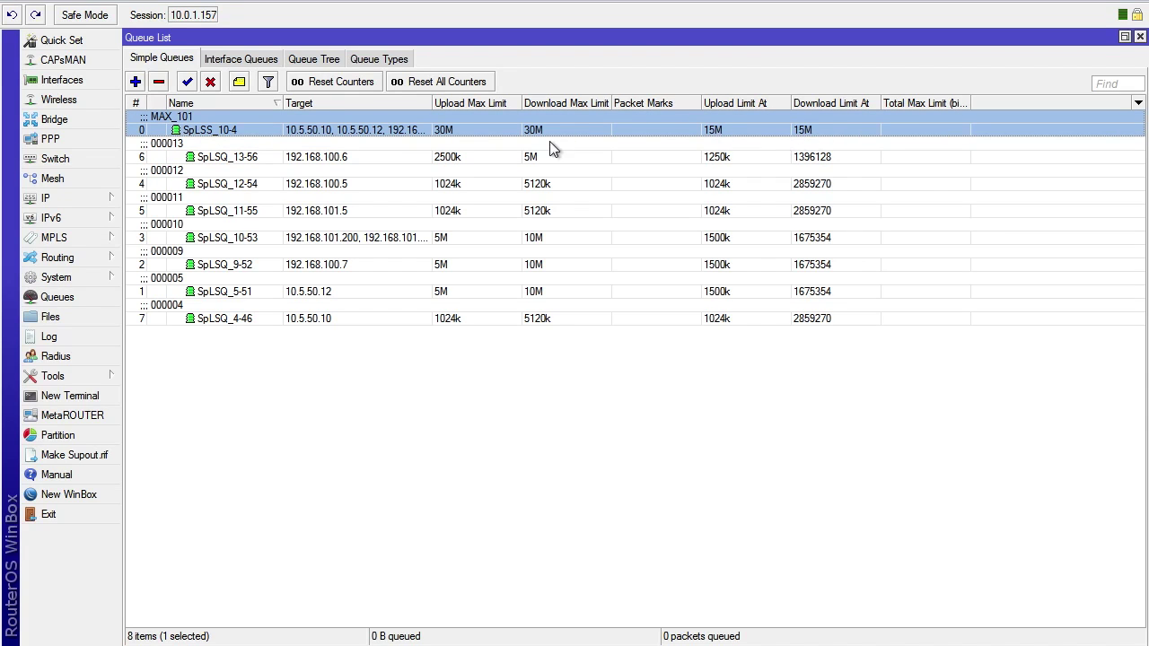
click(528, 154)
click(543, 183)
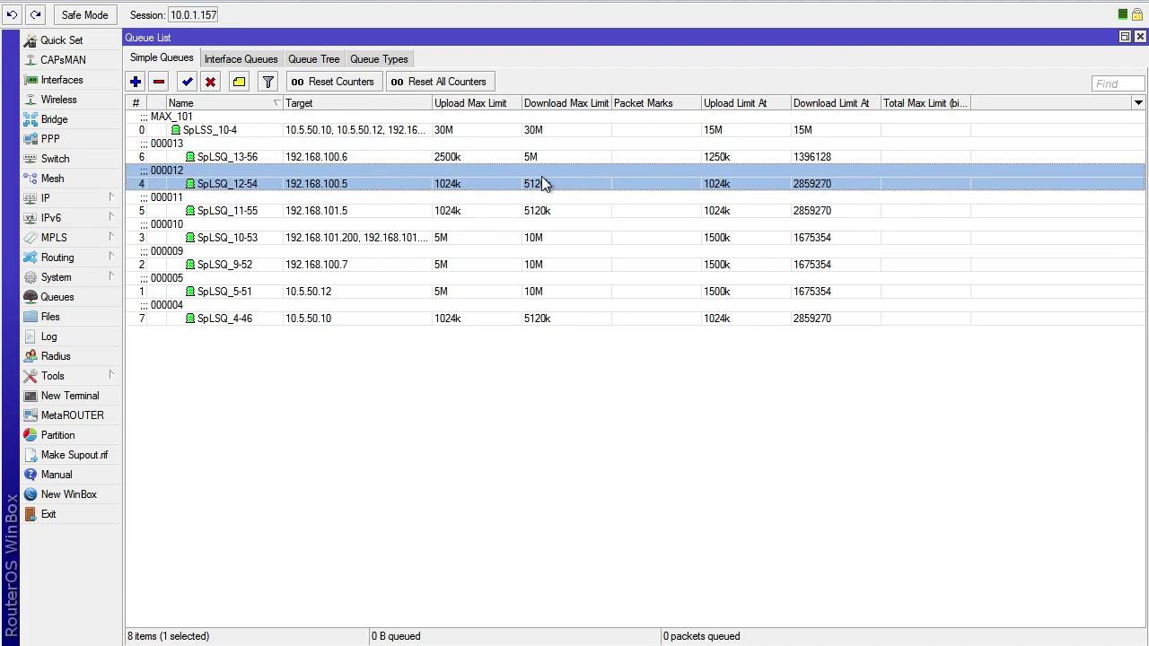
click(544, 211)
click(544, 184)
click(543, 156)
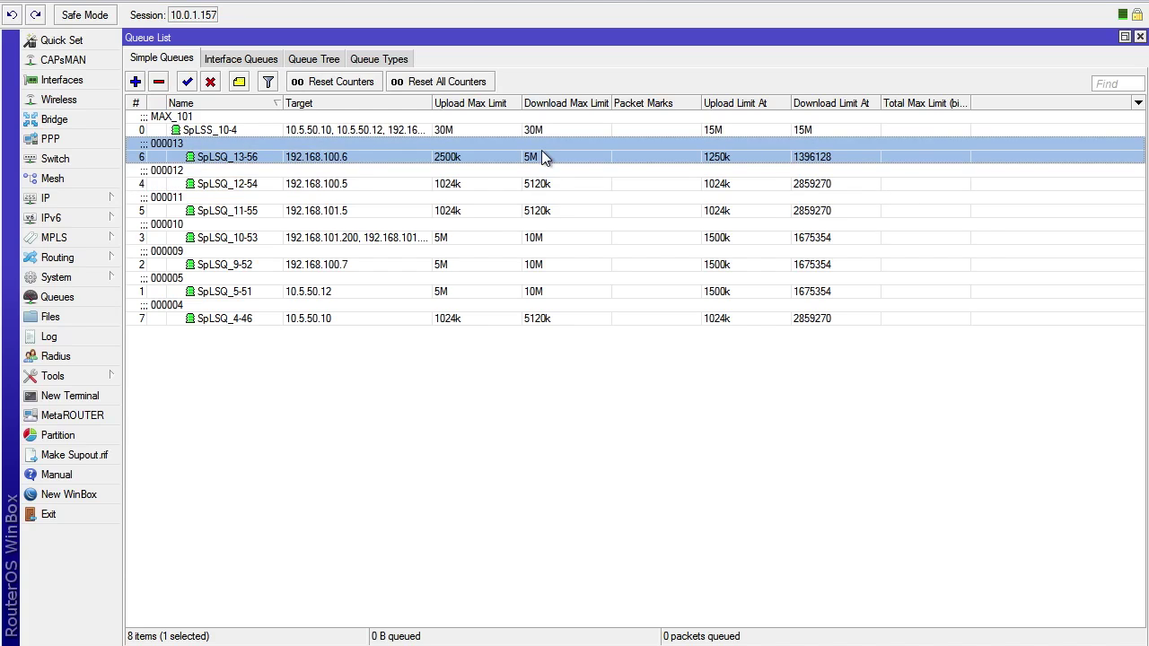